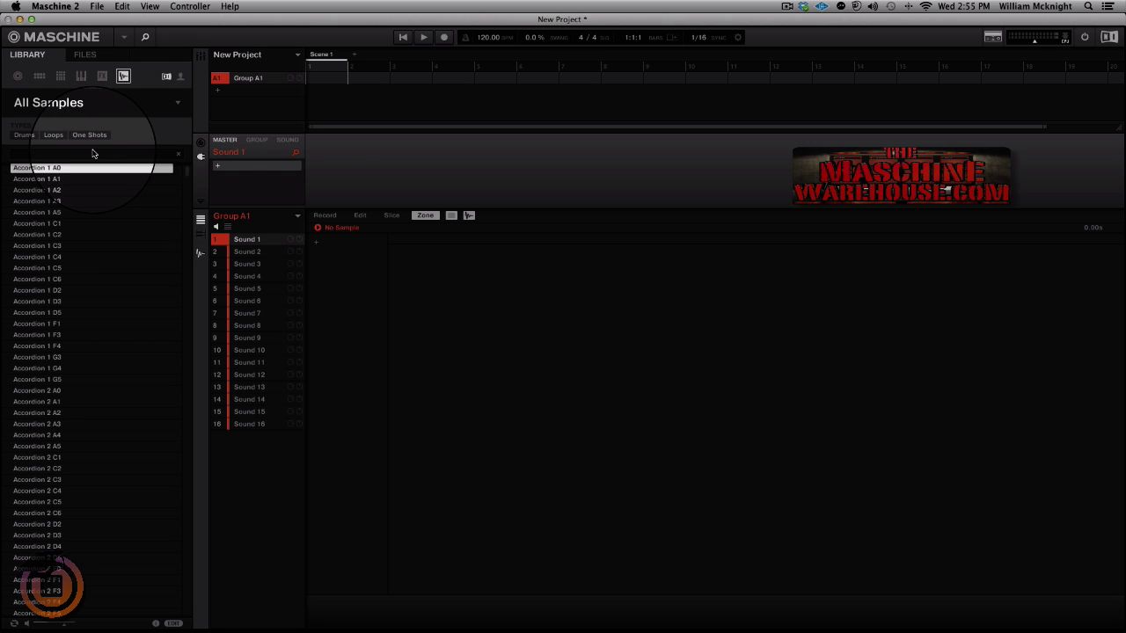
- Search the library for 'super' and load Supersaw c3 into Sound 1's sampler zone
{"action": "type", "text": "supersaw"}
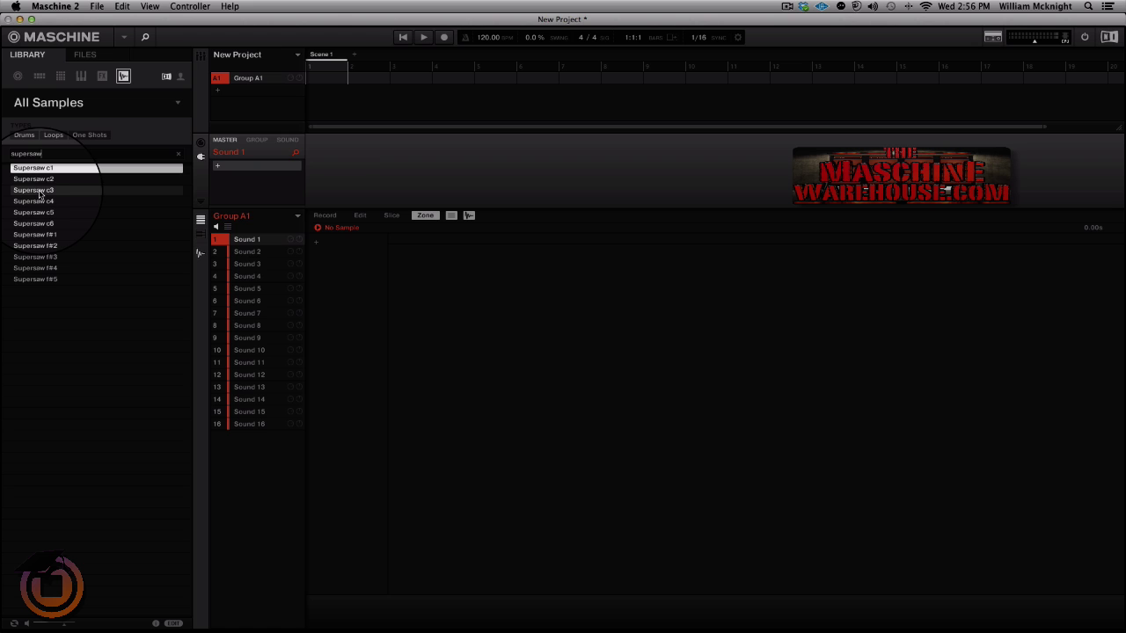
{"action": "left_click_drag", "start_coordinate": [39, 194], "coordinate": [340, 254]}
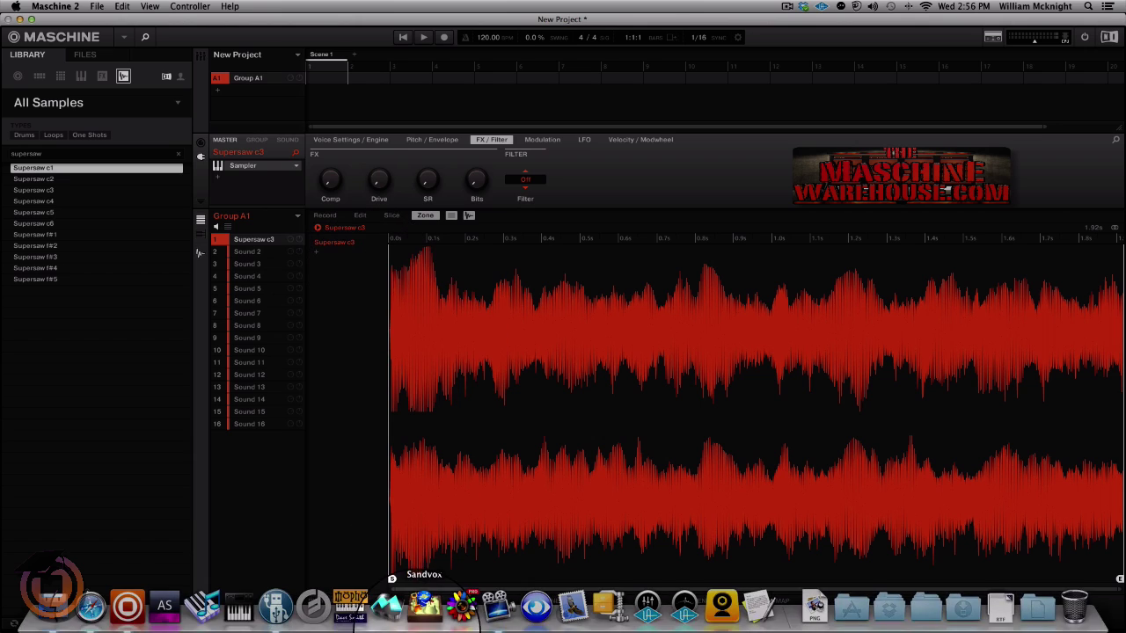
- Turn looping on and set the loop from sample 11267 to 57684
{"action": "left_click", "coordinate": [414, 622]}
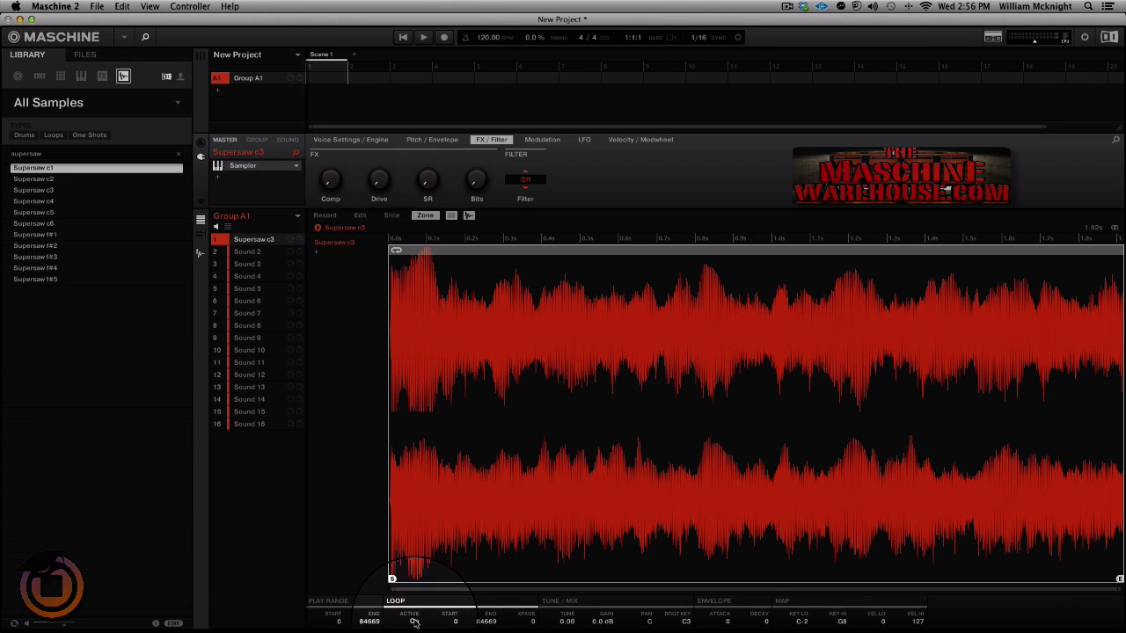
{"action": "left_click", "coordinate": [457, 623]}
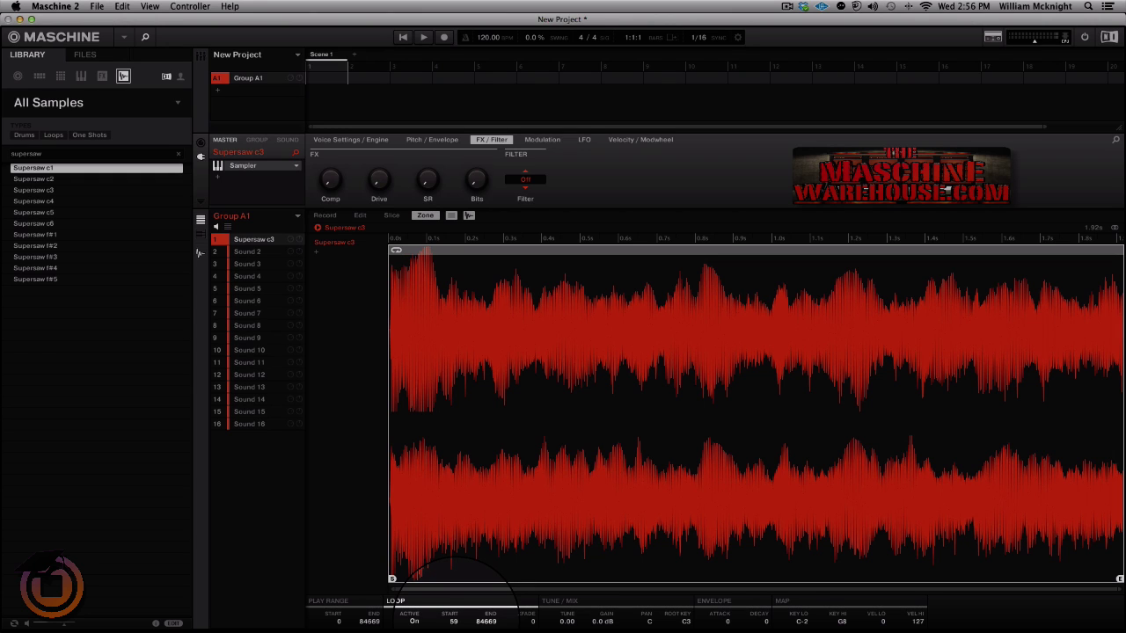
{"action": "left_click_drag", "start_coordinate": [456, 621], "coordinate": [455, 611]}
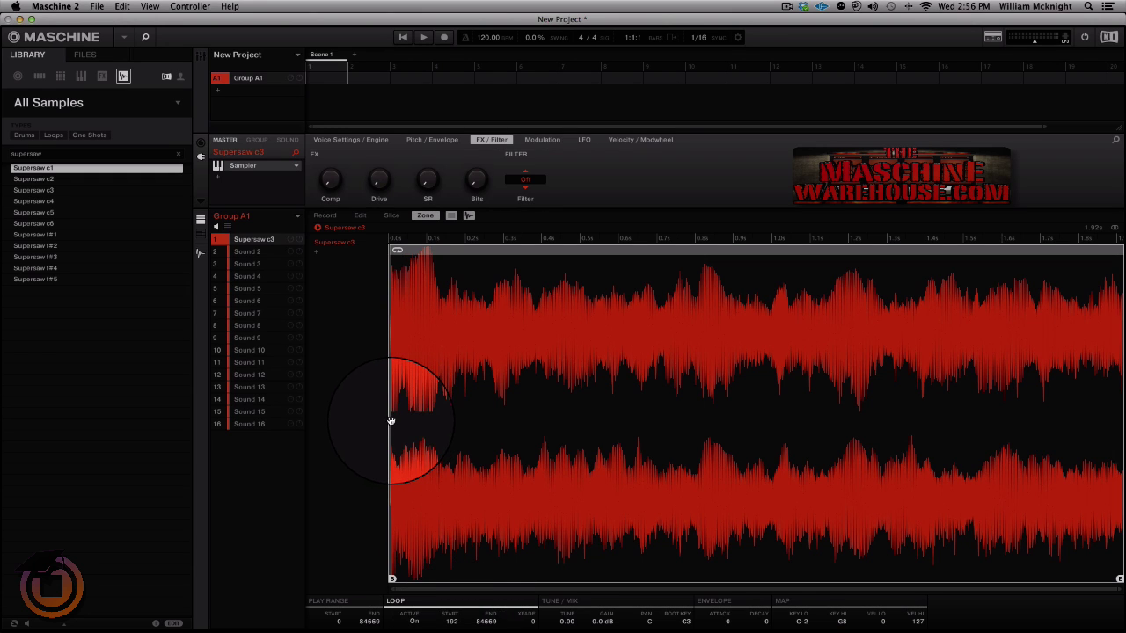
{"action": "left_click_drag", "start_coordinate": [392, 420], "coordinate": [477, 516]}
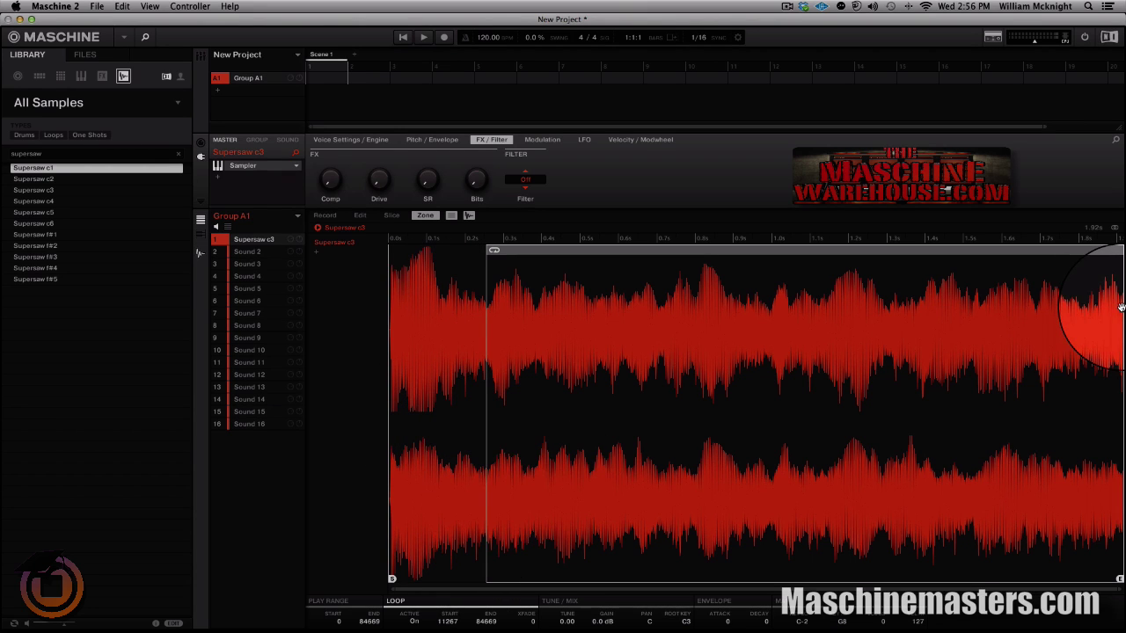
{"action": "left_click_drag", "start_coordinate": [1121, 308], "coordinate": [890, 316]}
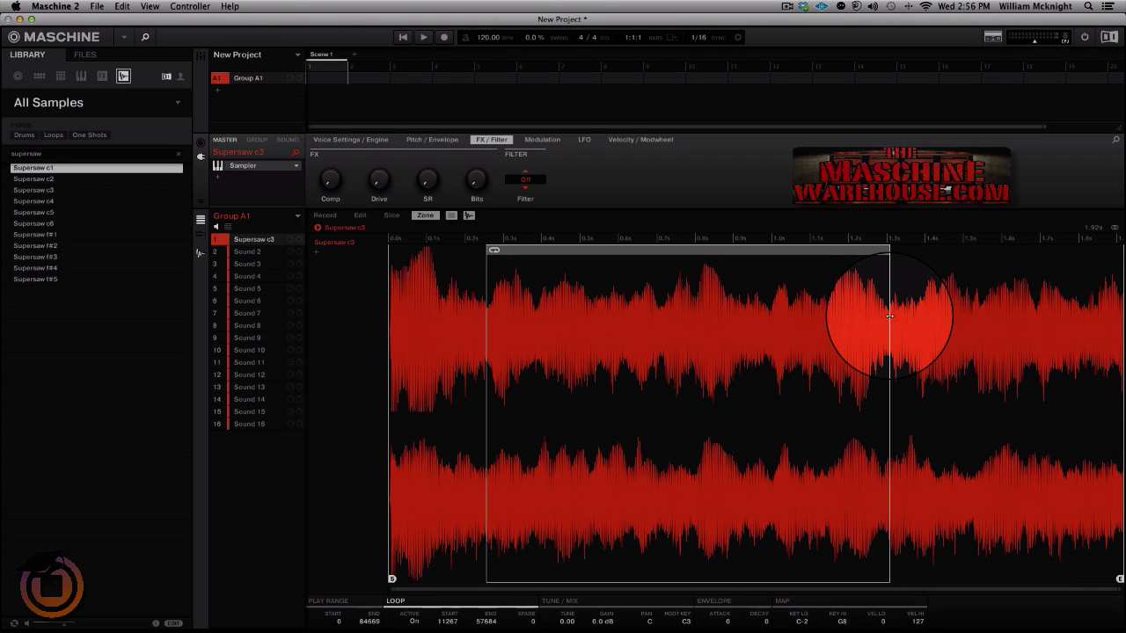
- Turn looping off and switch the envelope type from Oneshot to ADSR
{"action": "left_click", "coordinate": [414, 622]}
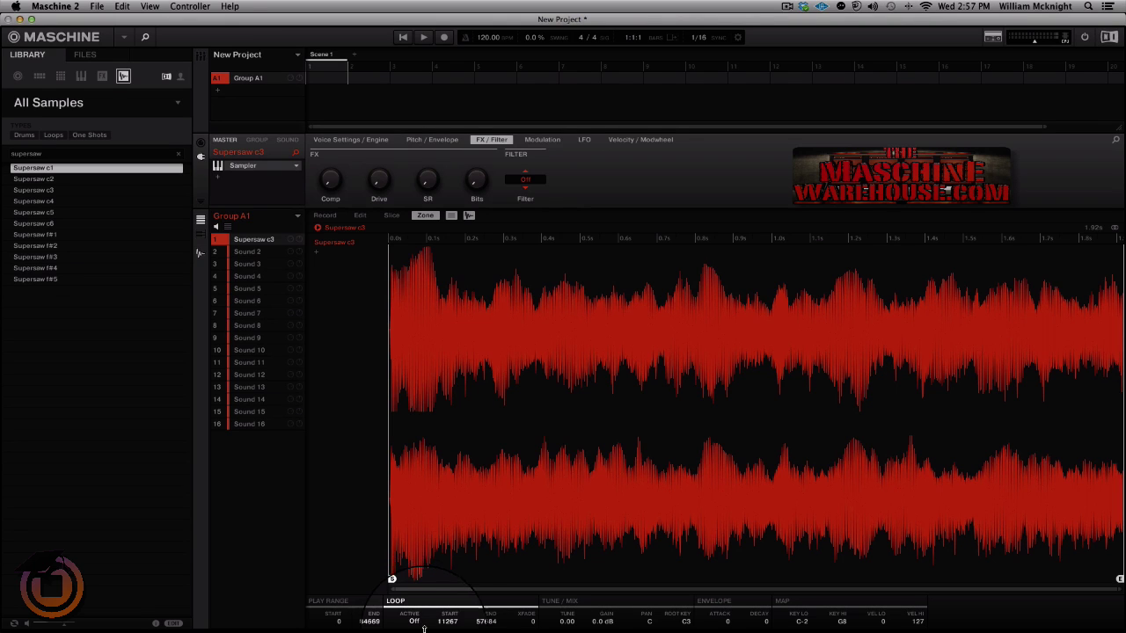
{"action": "left_click", "coordinate": [431, 141]}
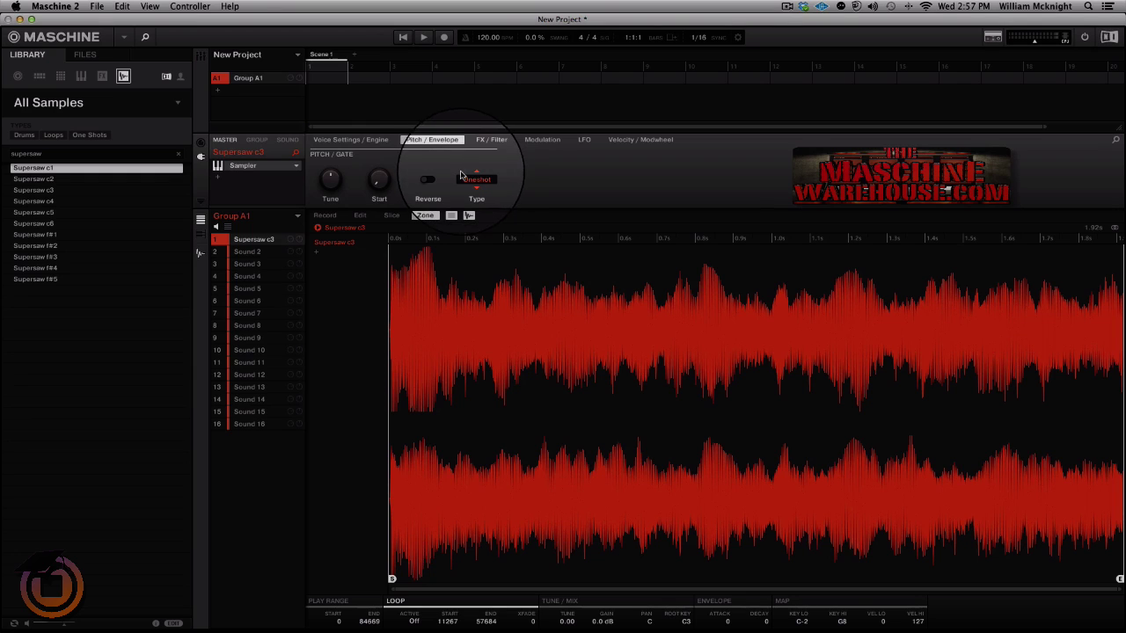
{"action": "left_click", "coordinate": [477, 181]}
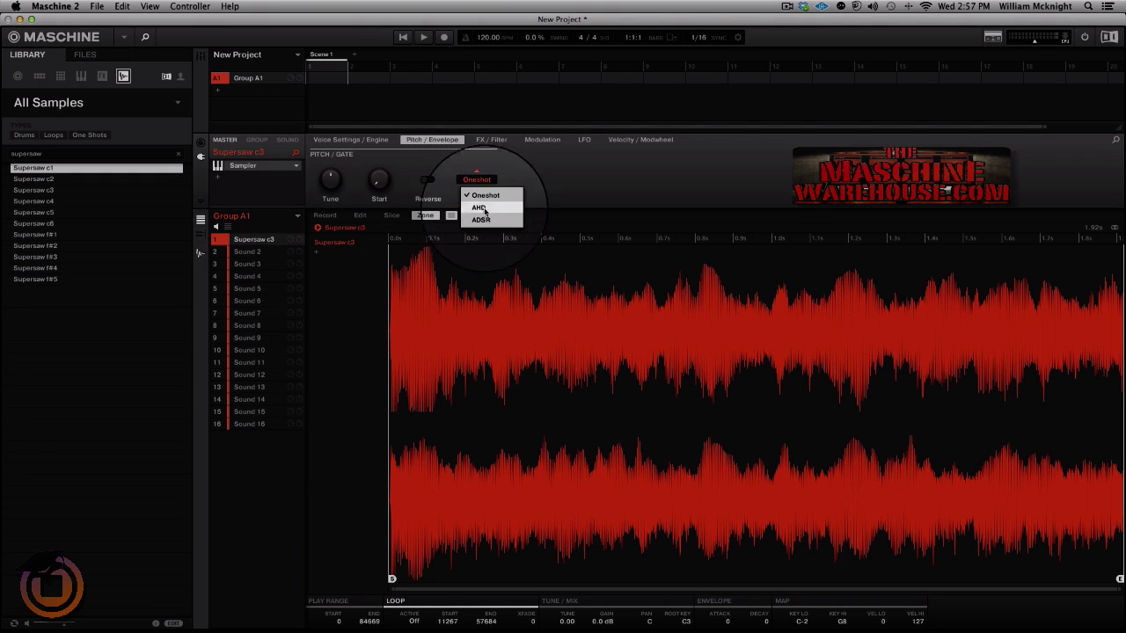
{"action": "left_click", "coordinate": [480, 219]}
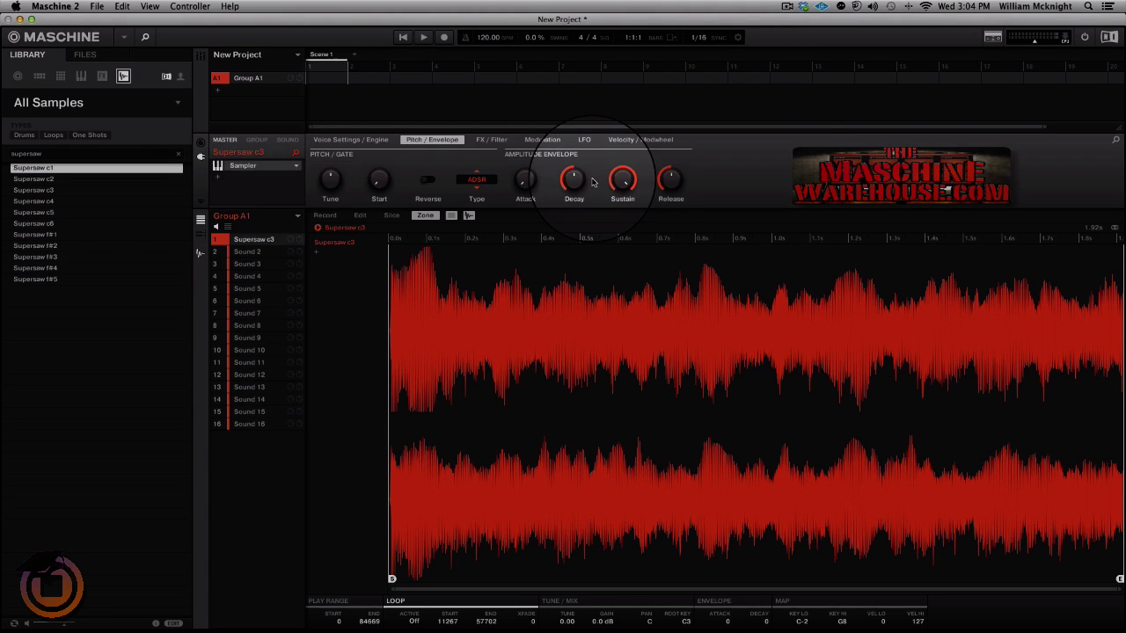
- Re-enable looping and fine-tune the loop start to sample 11285 on the zoomed waveform
{"action": "left_click", "coordinate": [413, 622]}
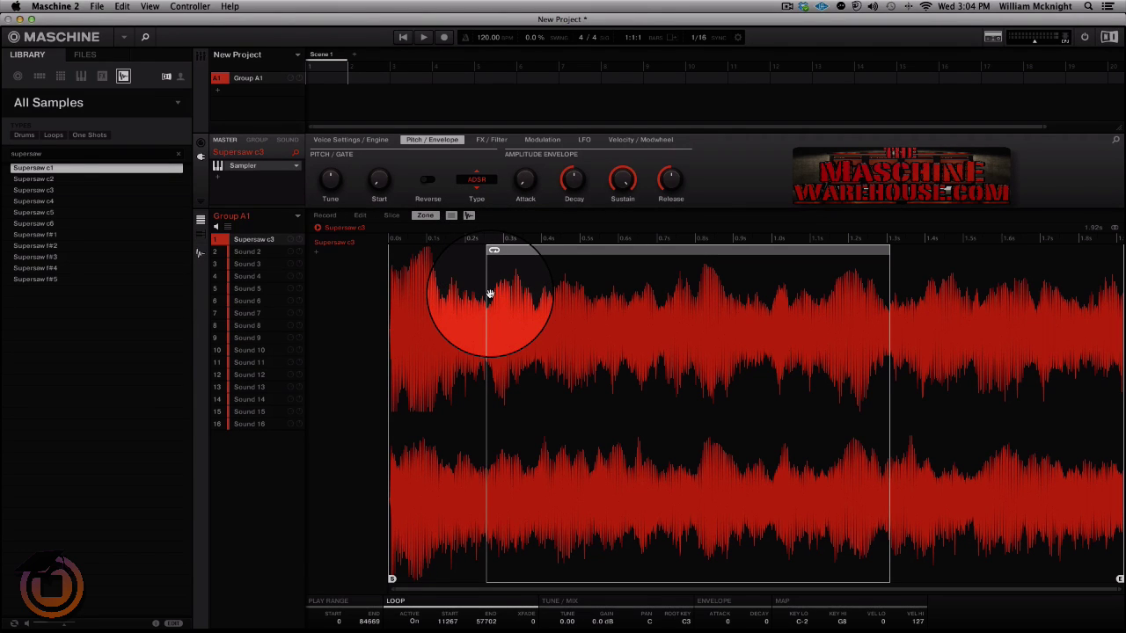
{"action": "left_click_drag", "start_coordinate": [490, 294], "coordinate": [489, 294]}
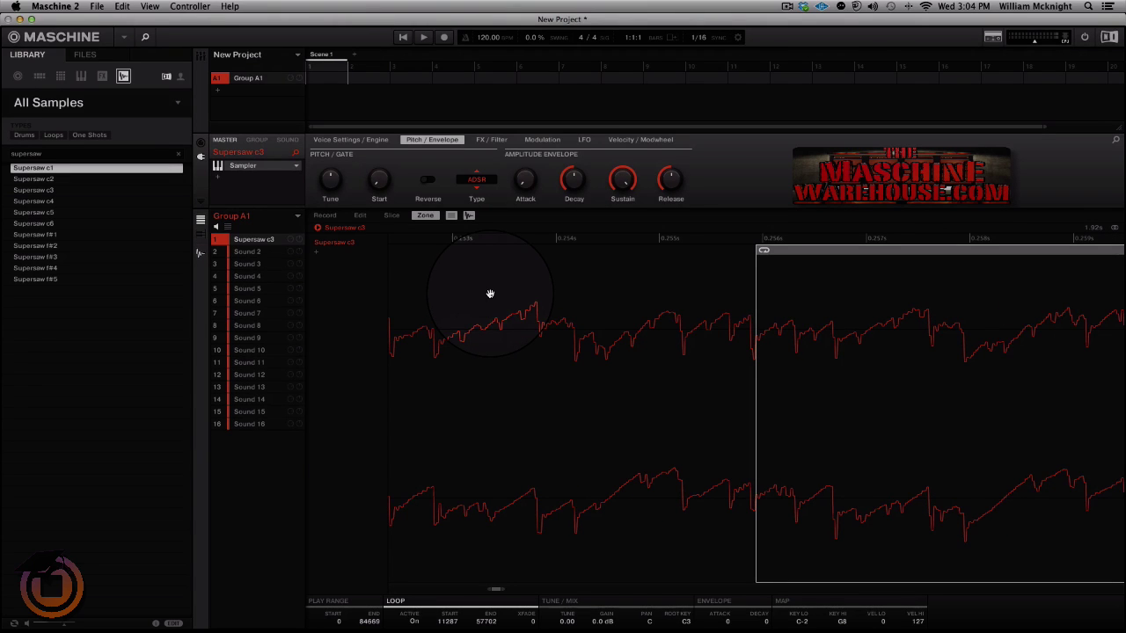
{"action": "left_click_drag", "start_coordinate": [490, 293], "coordinate": [490, 293]}
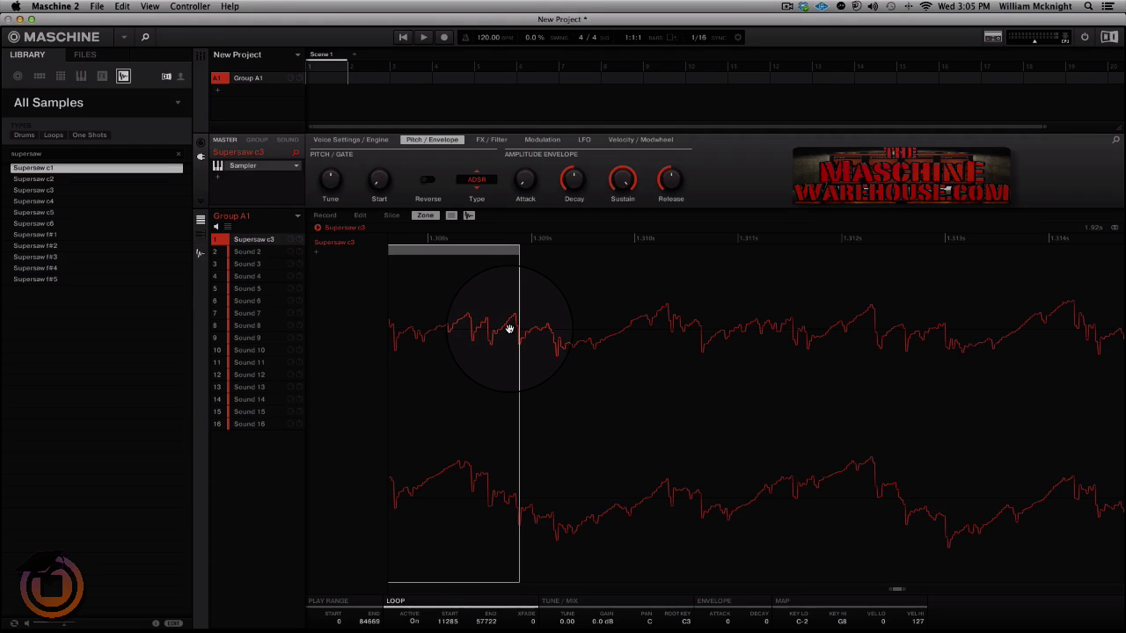
- Move the loop end slightly left to sample 57721, matching the 11285 loop start
{"action": "left_click_drag", "start_coordinate": [509, 329], "coordinate": [508, 329]}
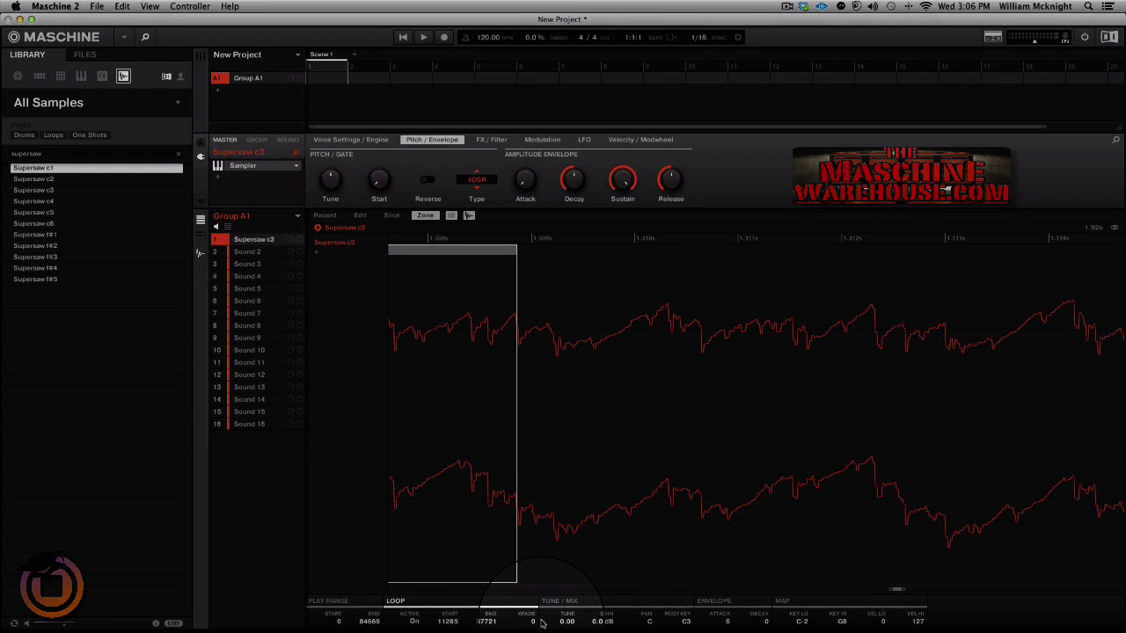
- Raise the loop crossfade to 779 samples
{"action": "mouse_move", "coordinate": [527, 623]}
{"action": "left_mouse_down"}
{"action": "mouse_move", "coordinate": [535, 632]}
{"action": "mouse_move", "coordinate": [531, 622]}
{"action": "left_mouse_up"}
{"action": "scroll", "coordinate": [531, 622], "scroll_direction": "down", "scroll_amount": 5}
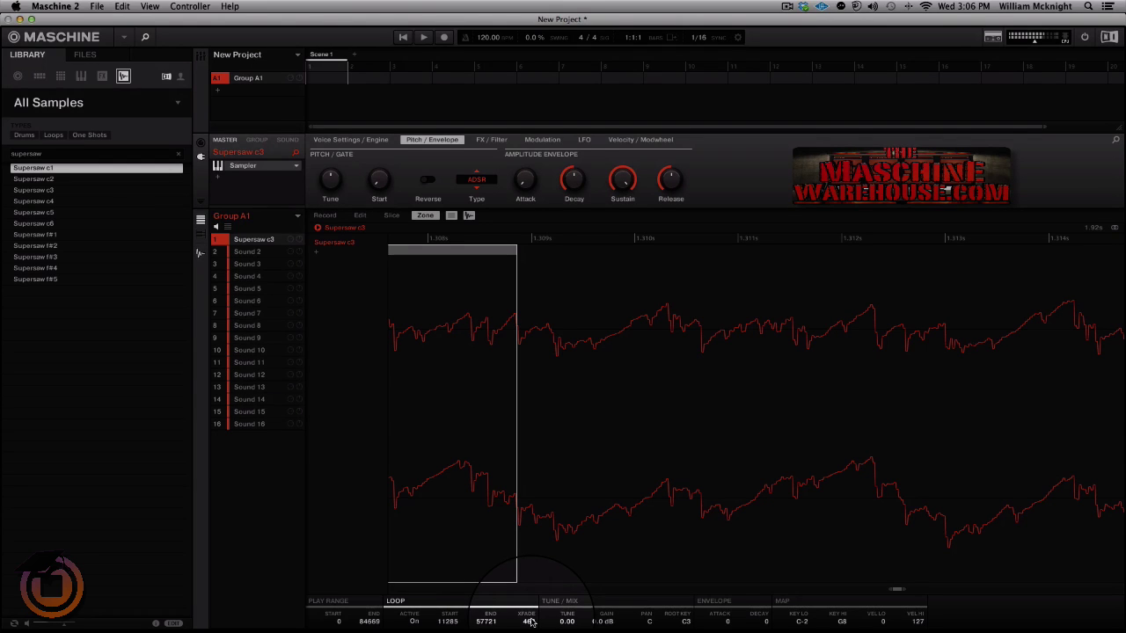
{"action": "scroll", "coordinate": [532, 623], "scroll_direction": "up", "scroll_amount": 3}
{"action": "scroll", "coordinate": [531, 623], "scroll_direction": "up", "scroll_amount": 1}
{"action": "scroll", "coordinate": [531, 623], "scroll_direction": "up", "scroll_amount": 1}
{"action": "scroll", "coordinate": [531, 622], "scroll_direction": "up", "scroll_amount": 1}
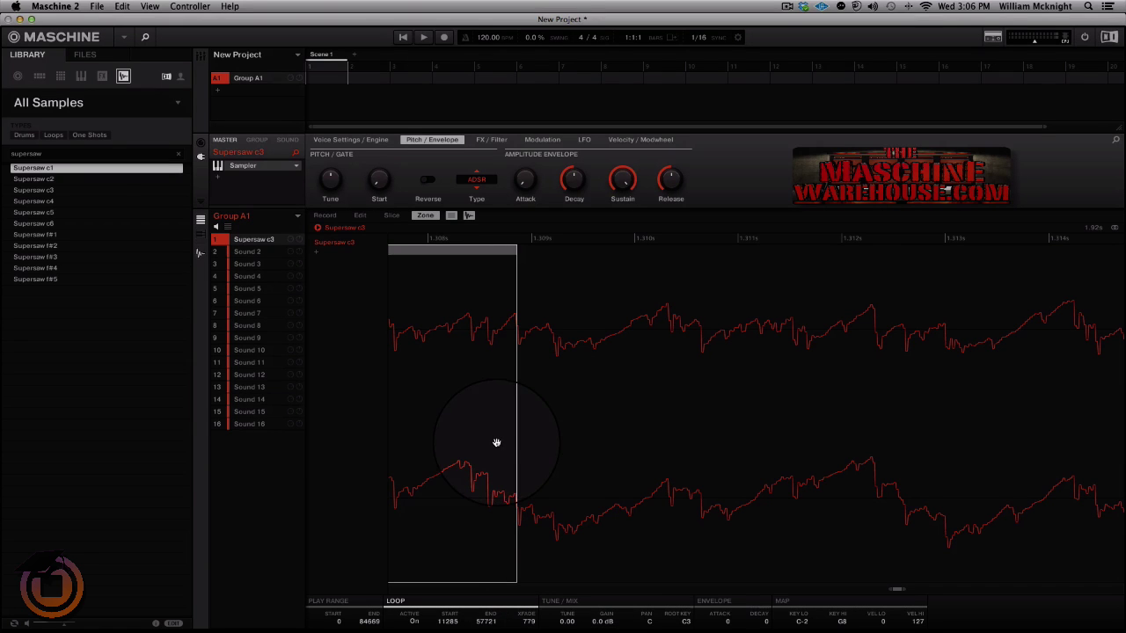
- Zoom back out to the full sample and set the envelope attack to about 1.4 ms
{"action": "scroll", "coordinate": [419, 424], "scroll_direction": "down", "scroll_amount": 15}
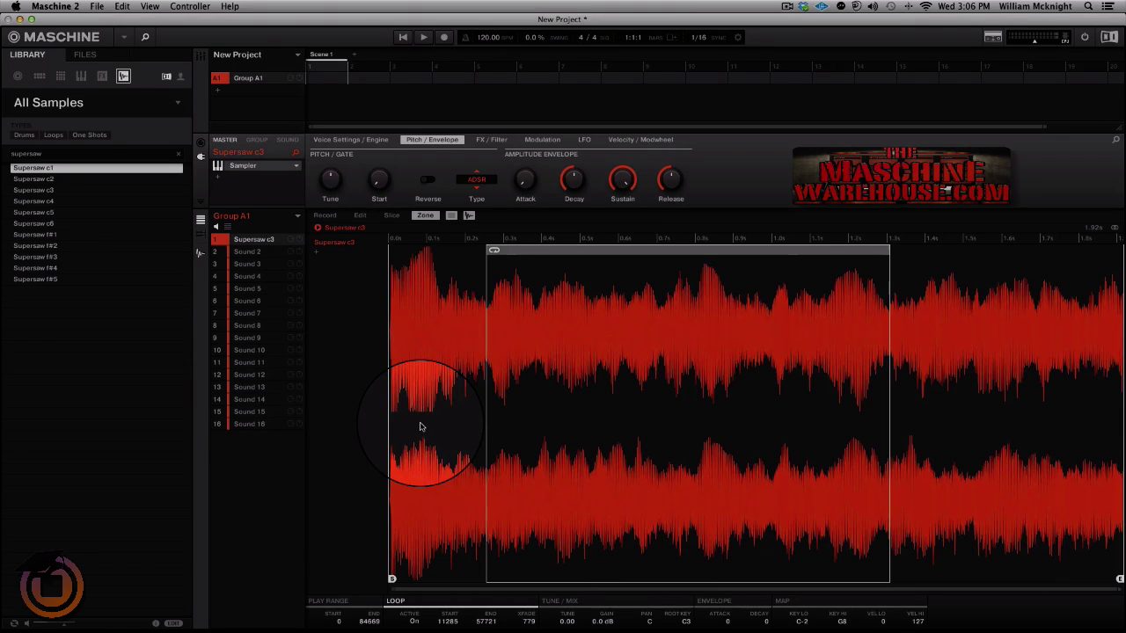
{"action": "mouse_move", "coordinate": [525, 182]}
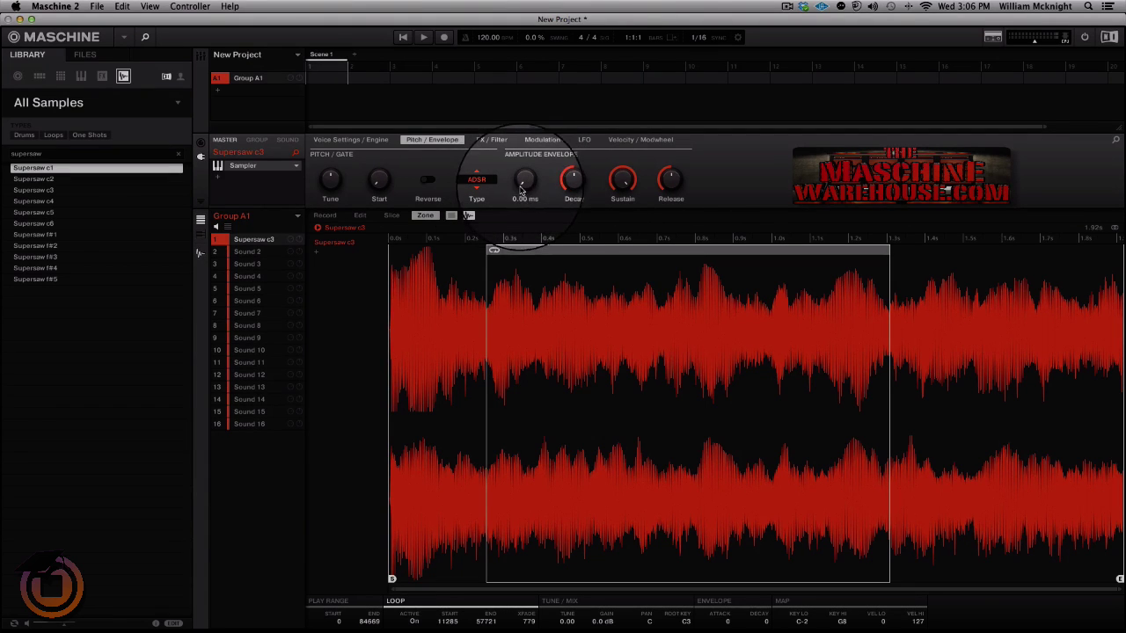
{"action": "left_click_drag", "start_coordinate": [525, 181], "coordinate": [526, 178]}
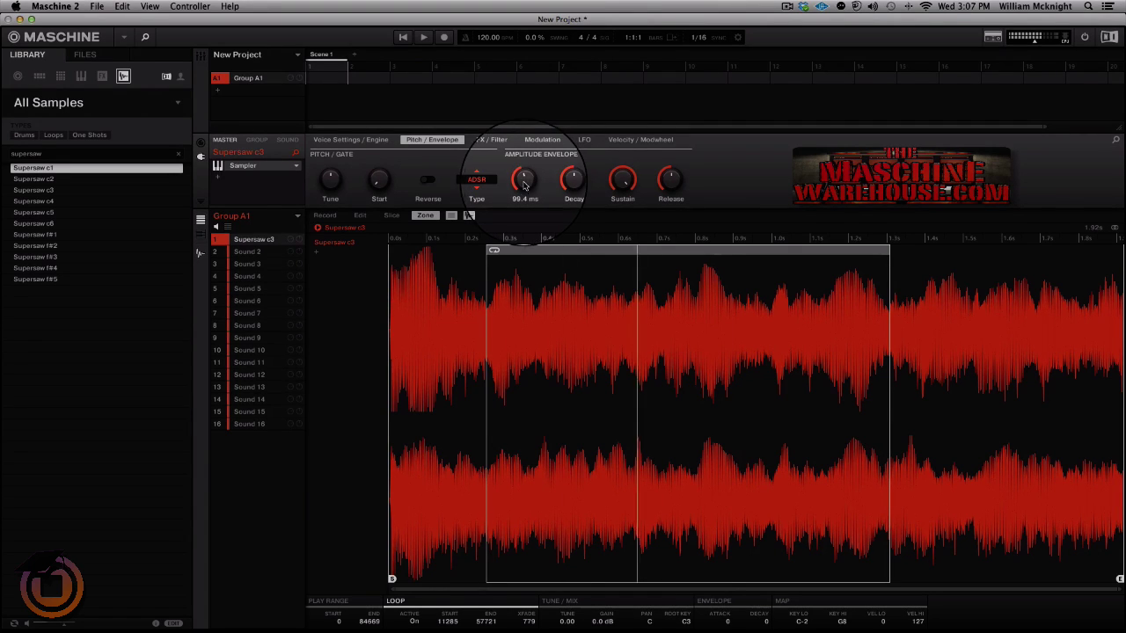
{"action": "left_click_drag", "start_coordinate": [525, 184], "coordinate": [525, 228]}
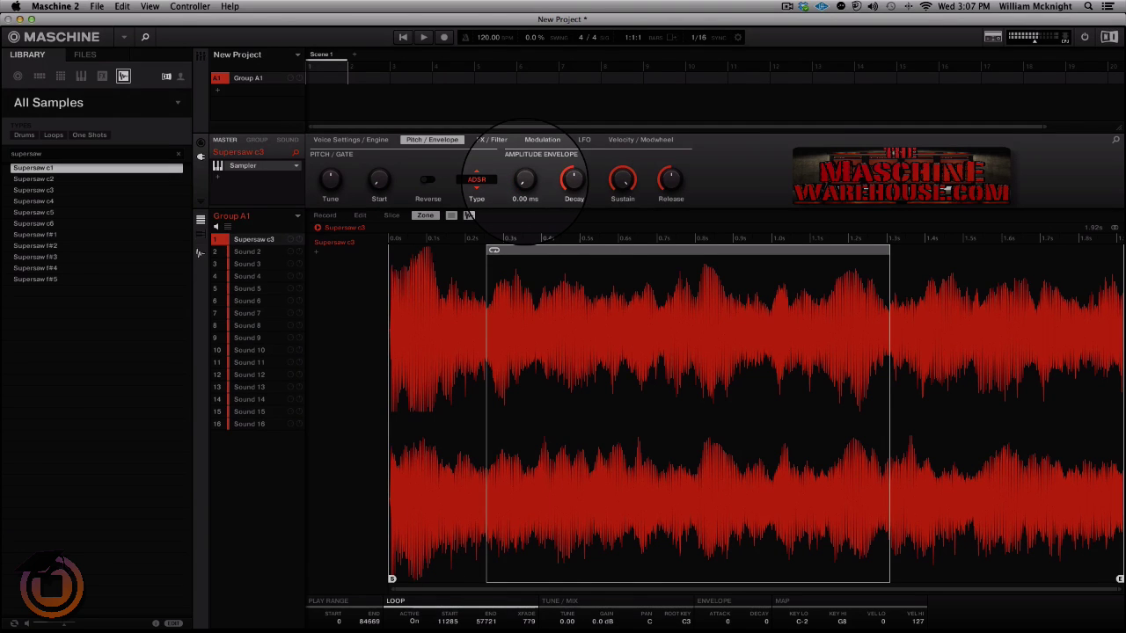
{"action": "left_click_drag", "start_coordinate": [525, 183], "coordinate": [525, 171]}
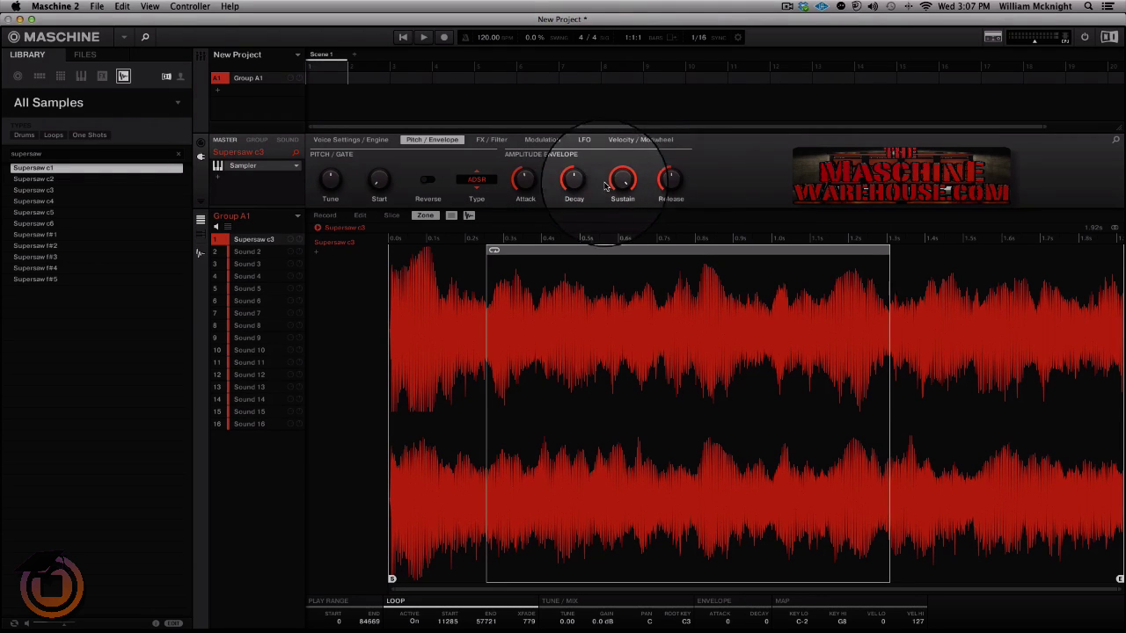
- Lengthen the envelope release, settling it at about 1.3 s
{"action": "mouse_move", "coordinate": [671, 182]}
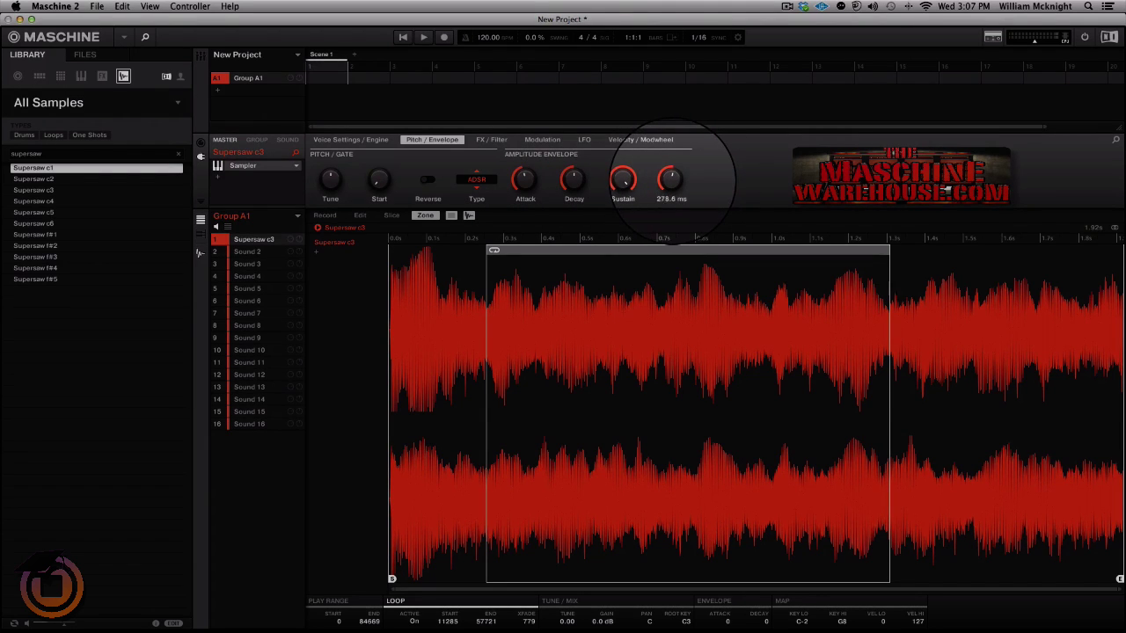
{"action": "left_click_drag", "start_coordinate": [671, 181], "coordinate": [671, 172]}
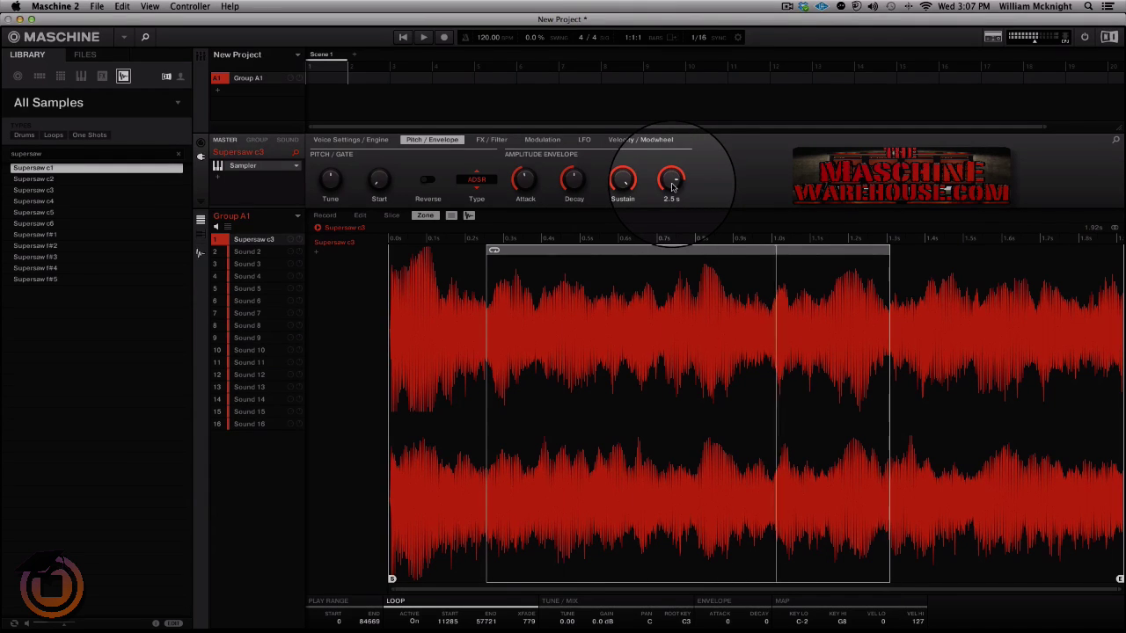
{"action": "left_click_drag", "start_coordinate": [673, 186], "coordinate": [672, 190]}
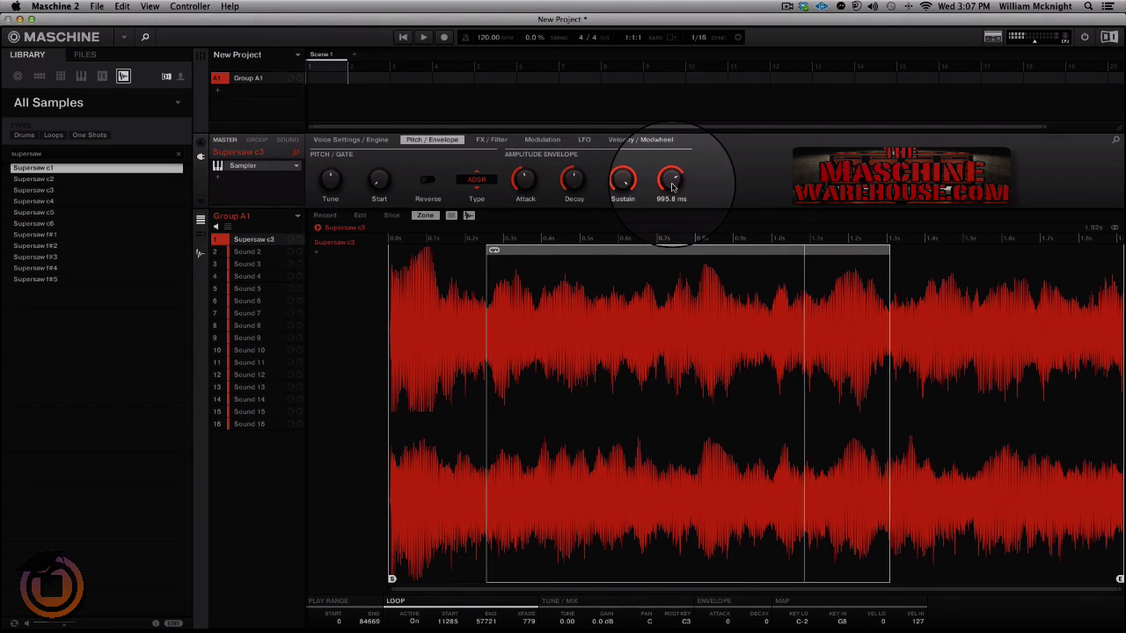
{"action": "left_click_drag", "start_coordinate": [672, 186], "coordinate": [672, 176]}
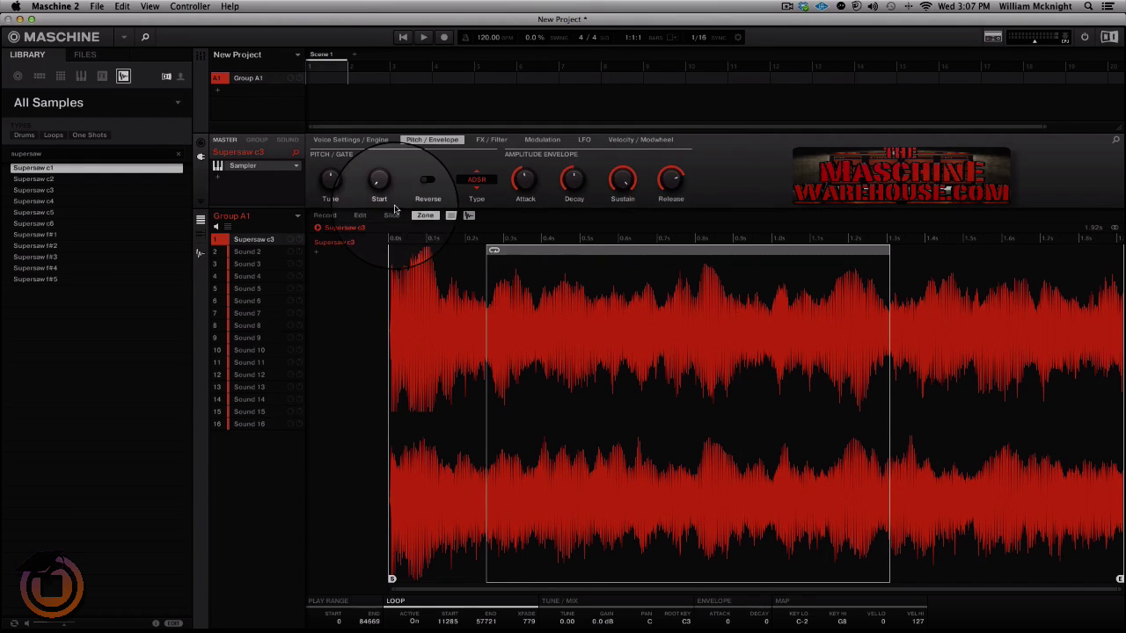
- Choose the LP2 low-pass filter and lower its cutoff to about 400 Hz
{"action": "left_click", "coordinate": [493, 142]}
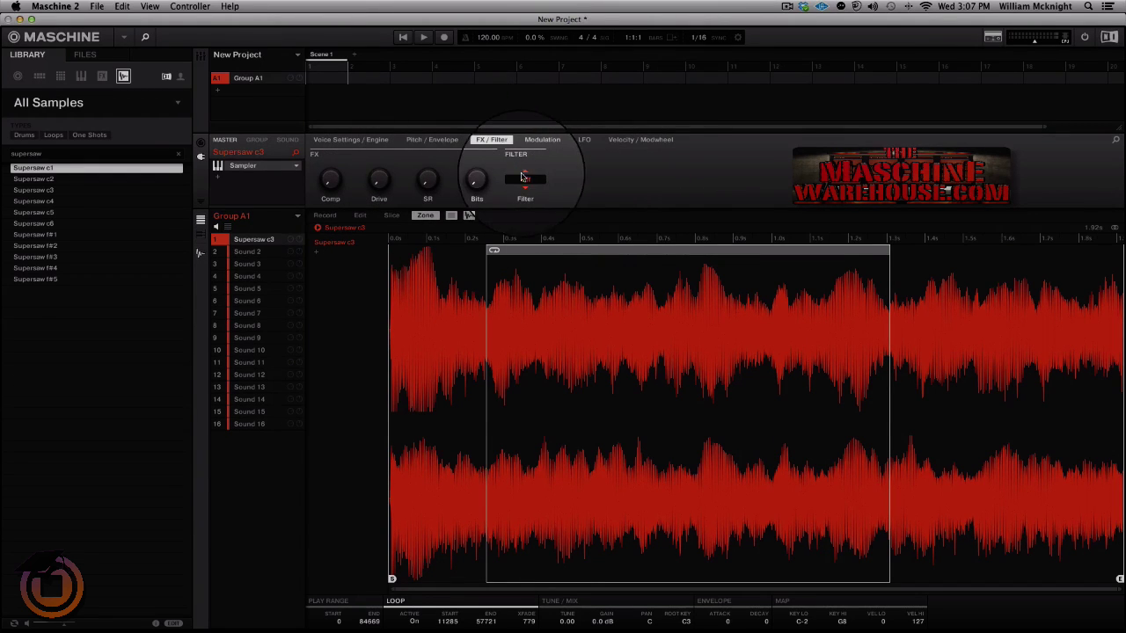
{"action": "left_click", "coordinate": [525, 180]}
{"action": "left_click", "coordinate": [526, 208]}
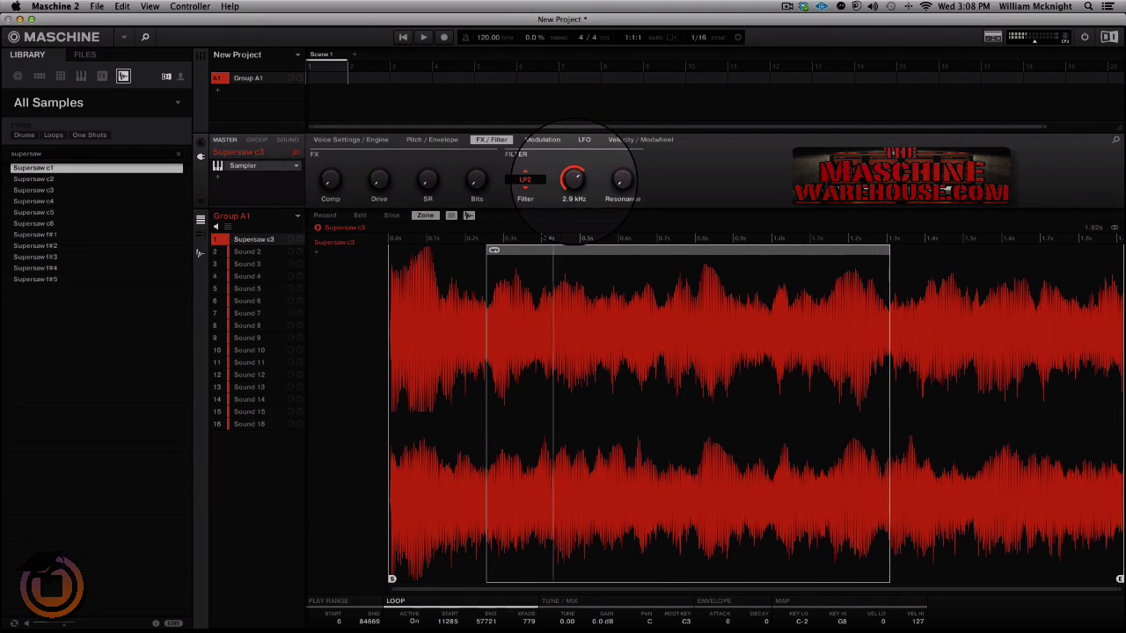
{"action": "left_click_drag", "start_coordinate": [574, 179], "coordinate": [574, 190]}
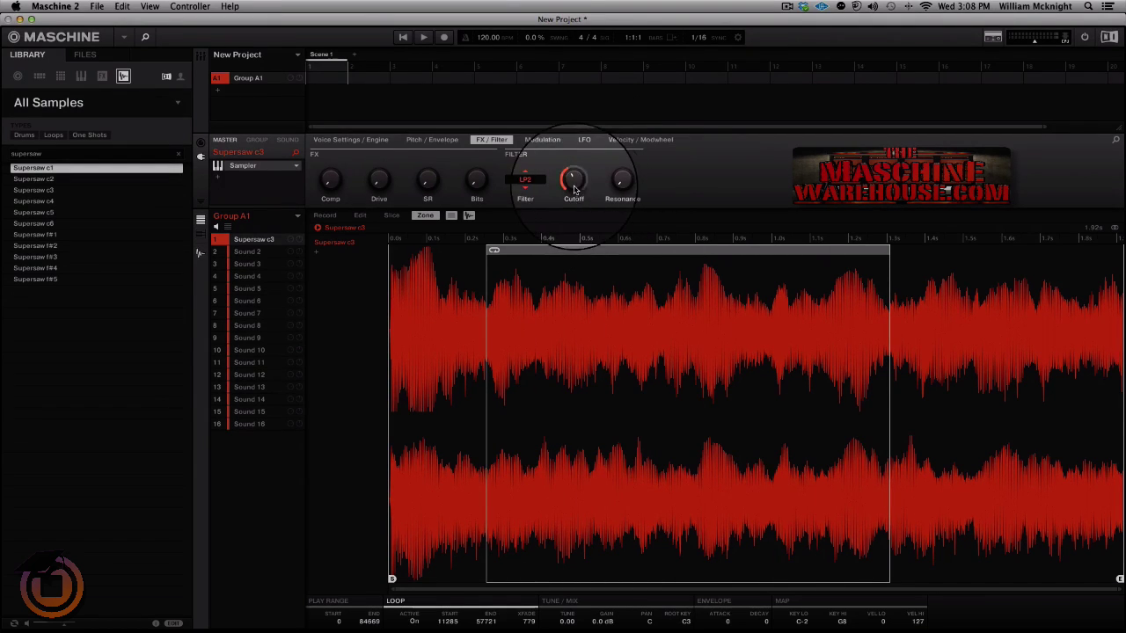
- Raise the LP2 resonance to about 50% and lower the cutoff slightly
{"action": "mouse_move", "coordinate": [624, 183]}
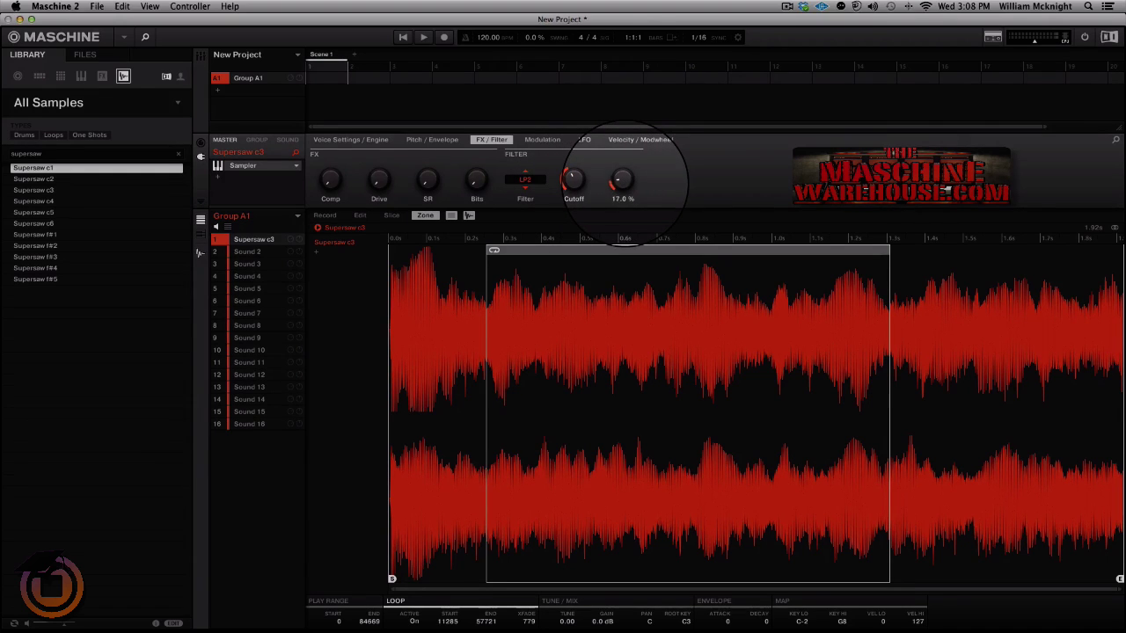
{"action": "left_click_drag", "start_coordinate": [625, 183], "coordinate": [625, 176]}
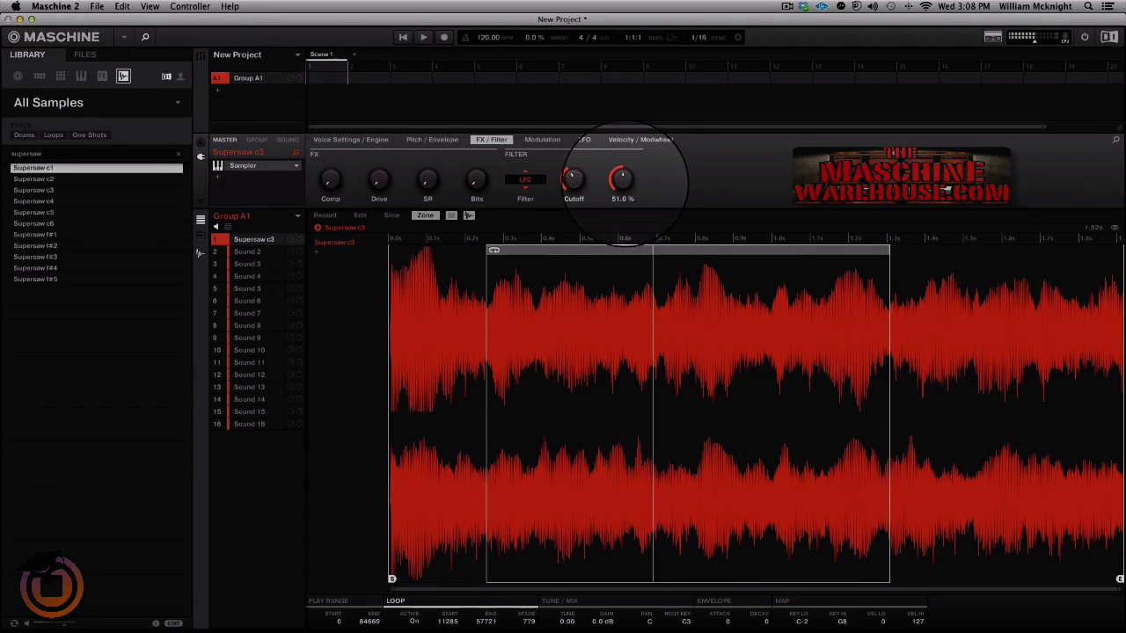
{"action": "mouse_move", "coordinate": [573, 180]}
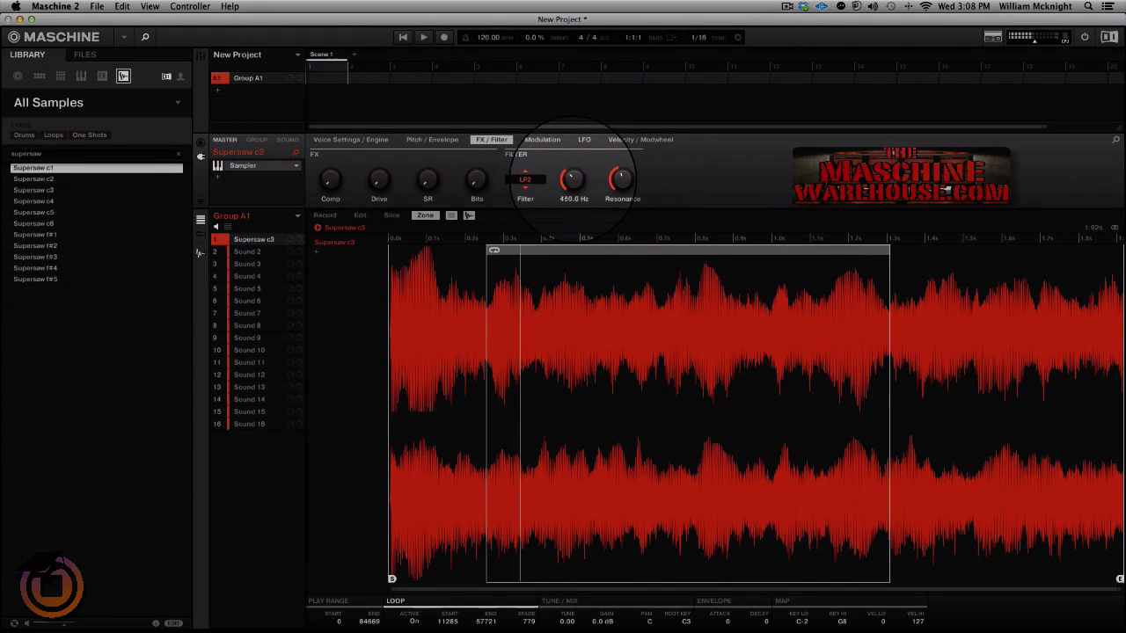
{"action": "left_click_drag", "start_coordinate": [573, 181], "coordinate": [572, 172]}
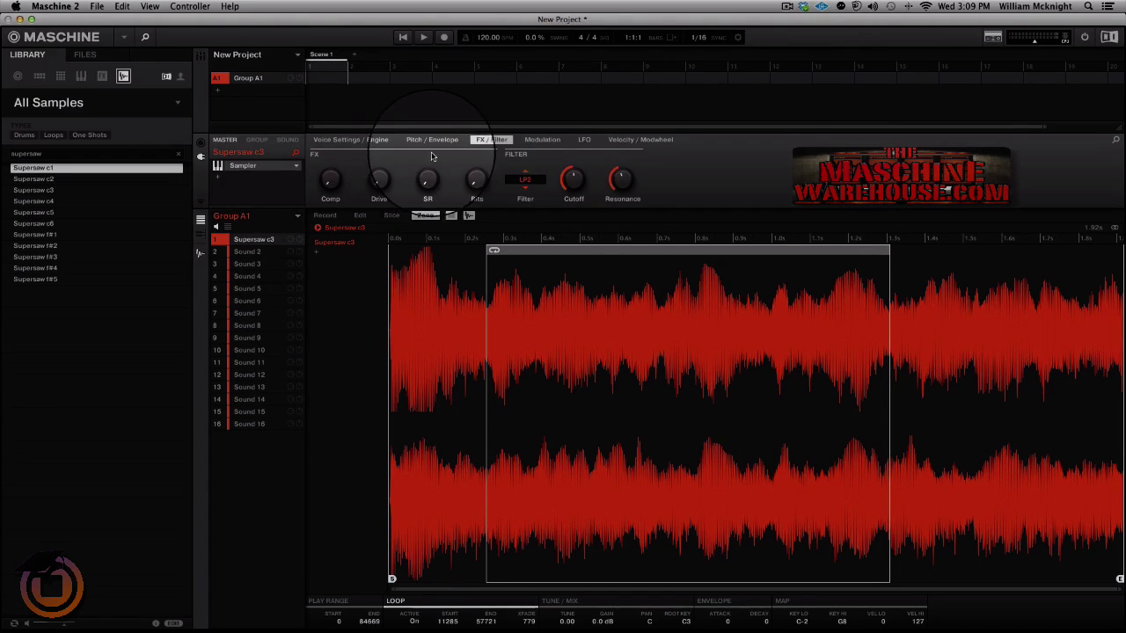
- Review Supersaw c3's voice and engine settings, then return to its pitch and envelope page
{"action": "left_click", "coordinate": [349, 144]}
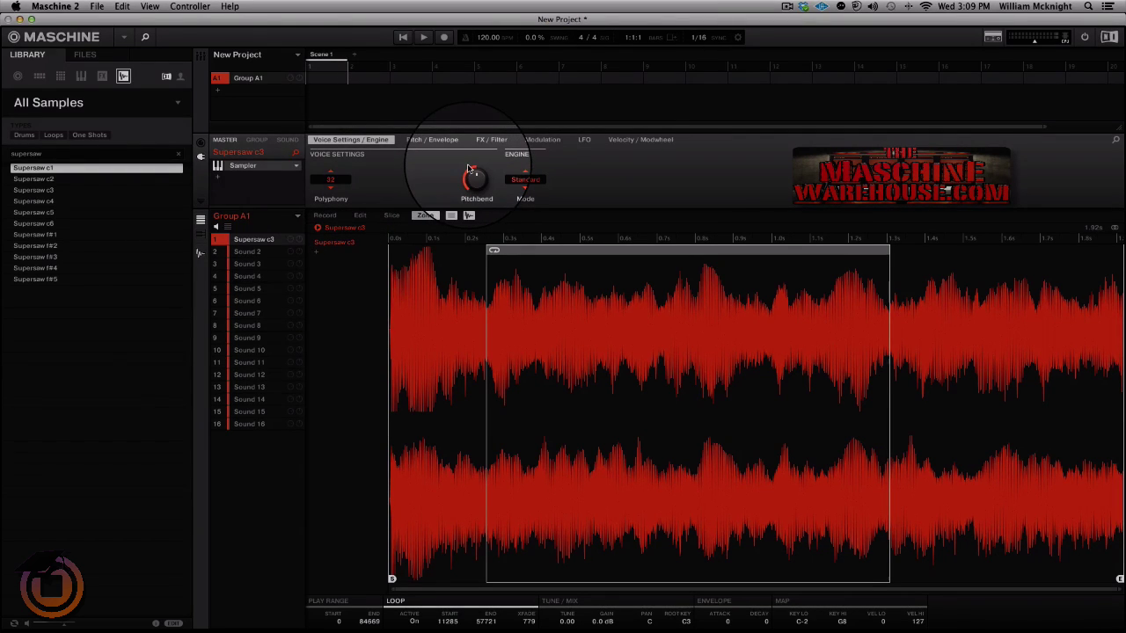
{"action": "left_click", "coordinate": [431, 139]}
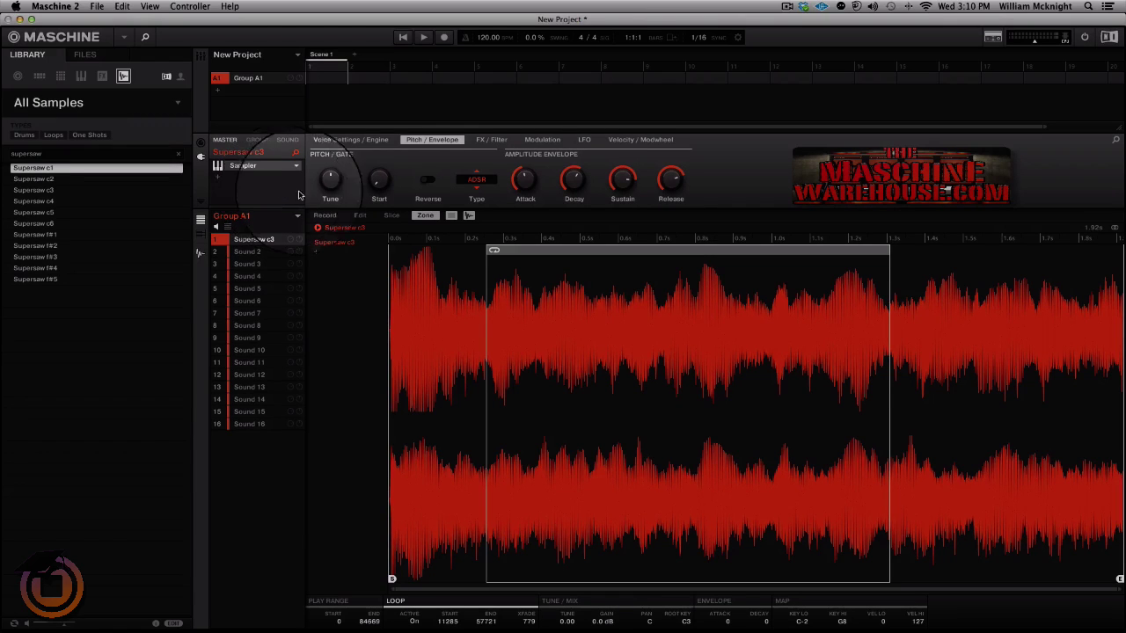
{"action": "left_click", "coordinate": [589, 140]}
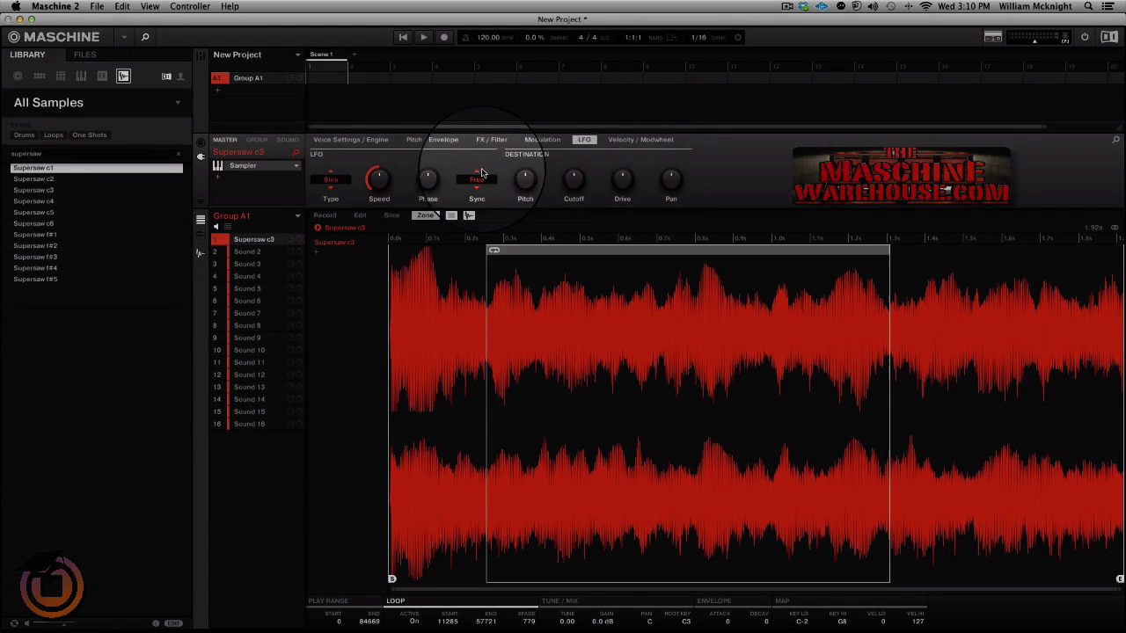
{"action": "mouse_move", "coordinate": [520, 183]}
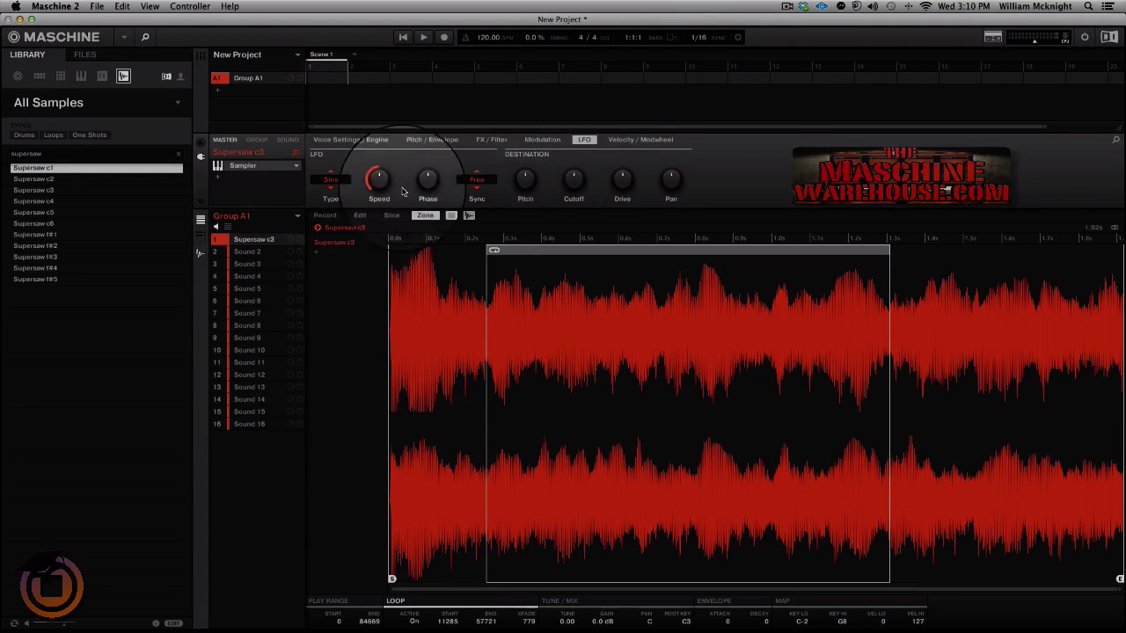
{"action": "mouse_move", "coordinate": [577, 192]}
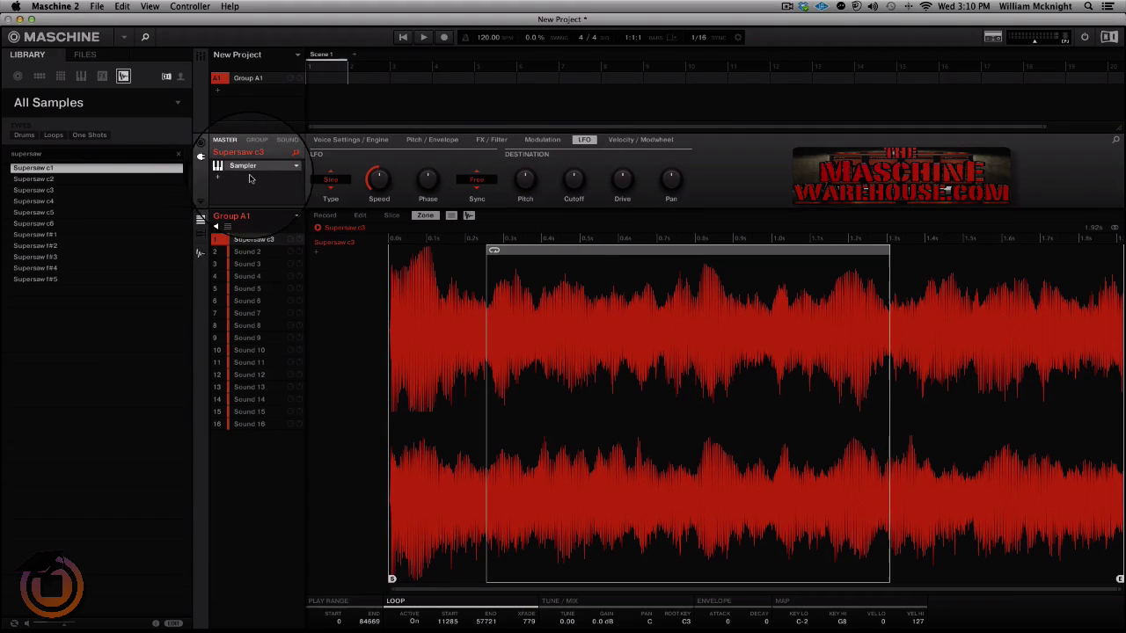
- Add the Springy Grain Delay preset to Supersaw c3 from the FX library
{"action": "left_click", "coordinate": [102, 77]}
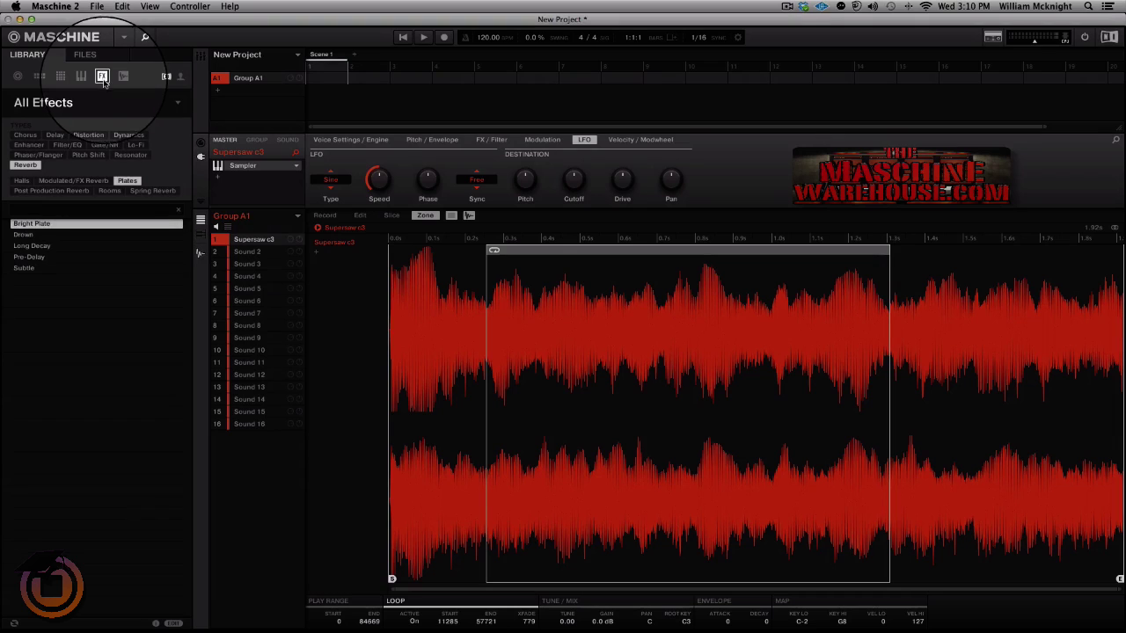
{"action": "left_click", "coordinate": [54, 135]}
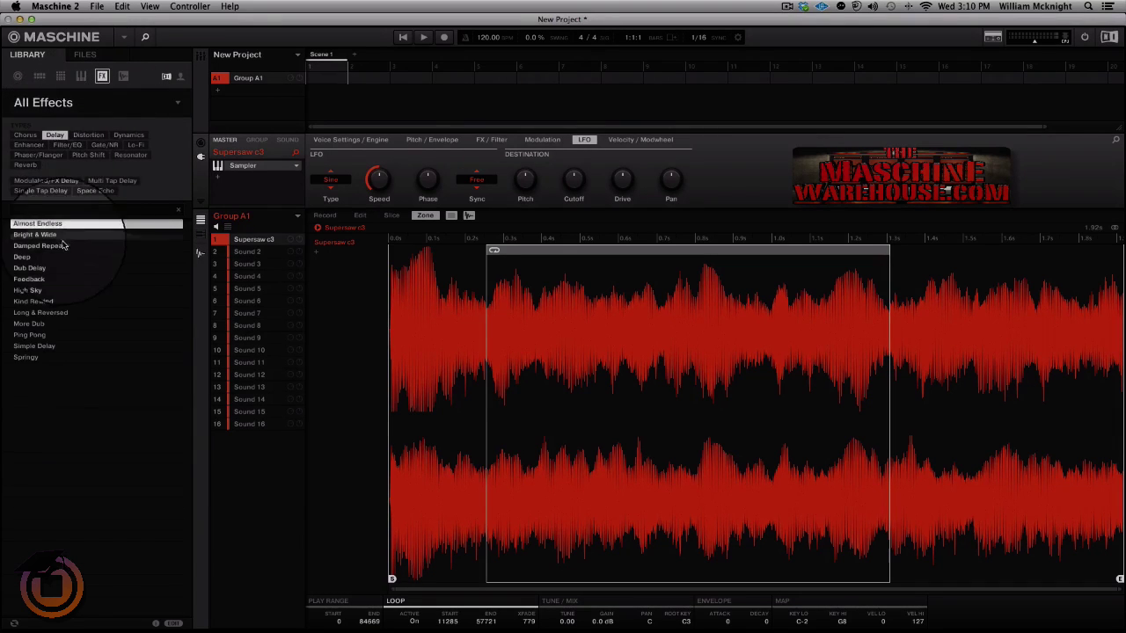
{"action": "left_click_drag", "start_coordinate": [50, 357], "coordinate": [244, 194]}
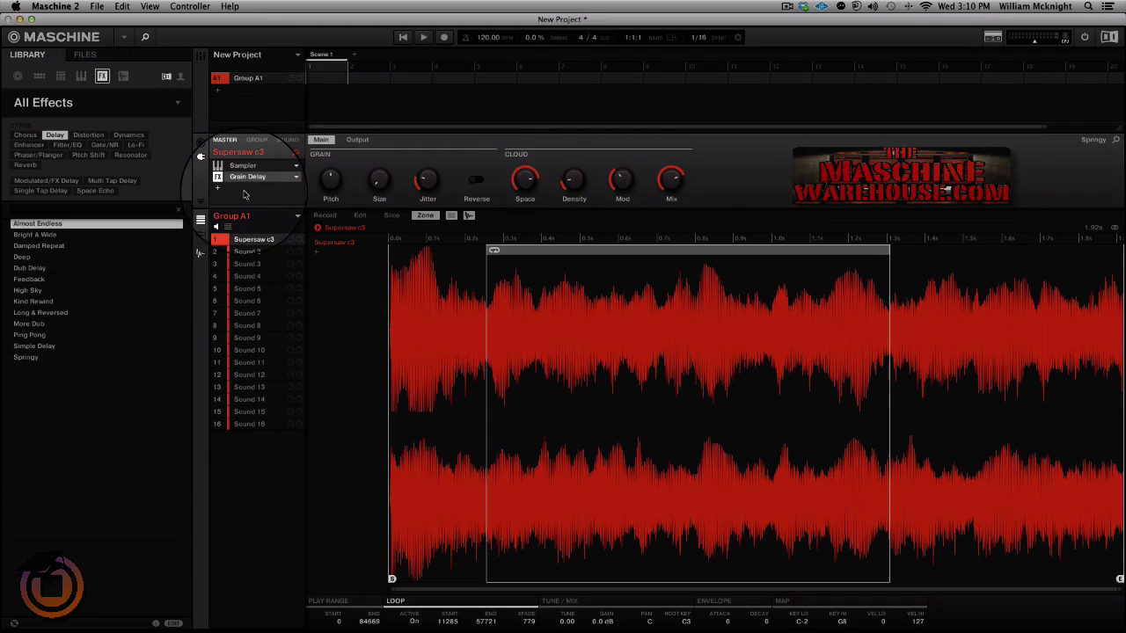
- Insert the Subtle Plate Reverb preset after the Grain Delay
{"action": "left_click", "coordinate": [26, 165]}
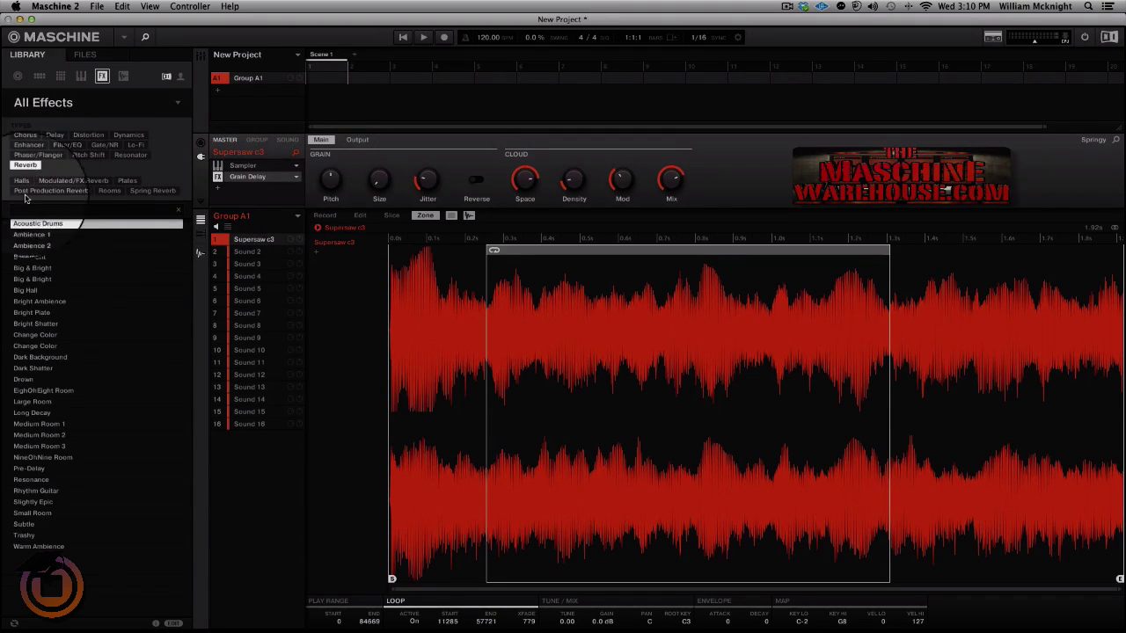
{"action": "left_click", "coordinate": [127, 181]}
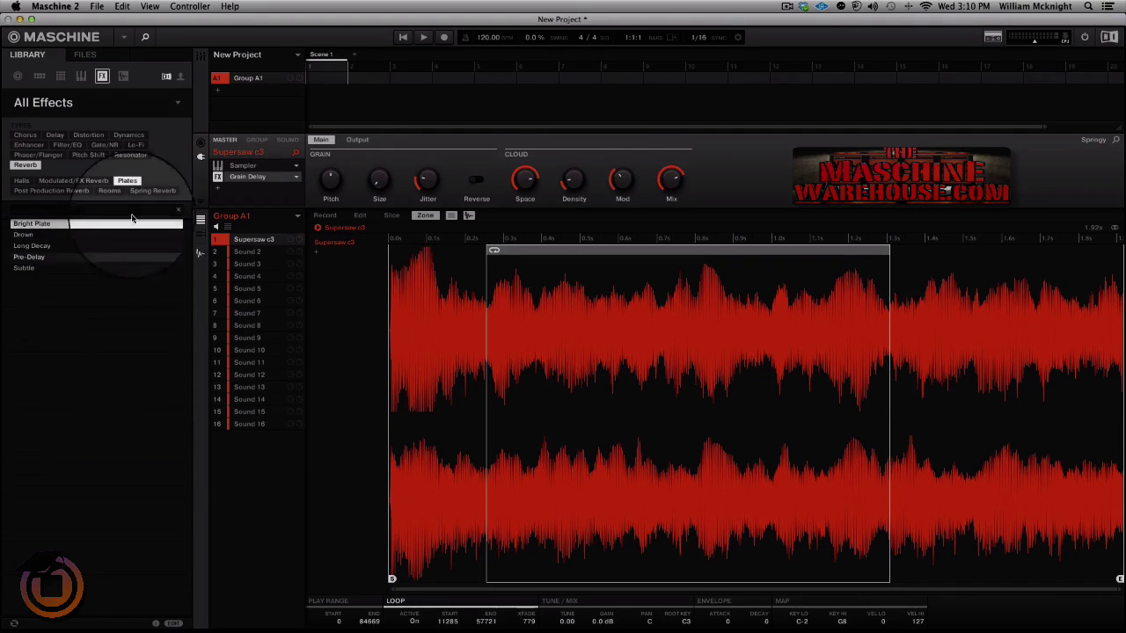
{"action": "left_click", "coordinate": [109, 192]}
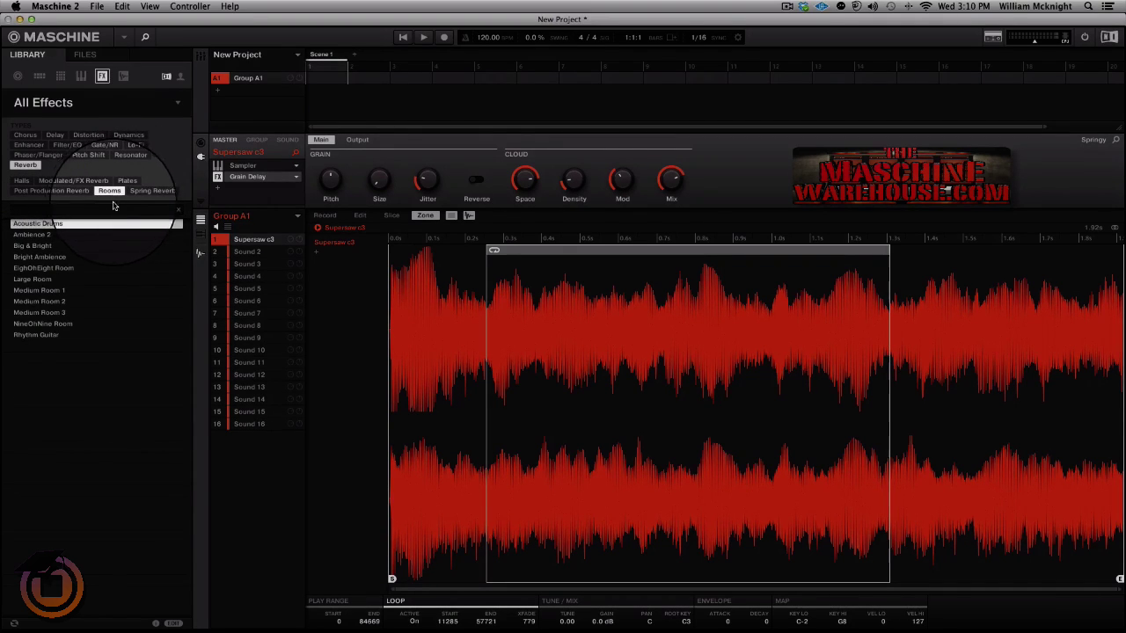
{"action": "left_click", "coordinate": [128, 181]}
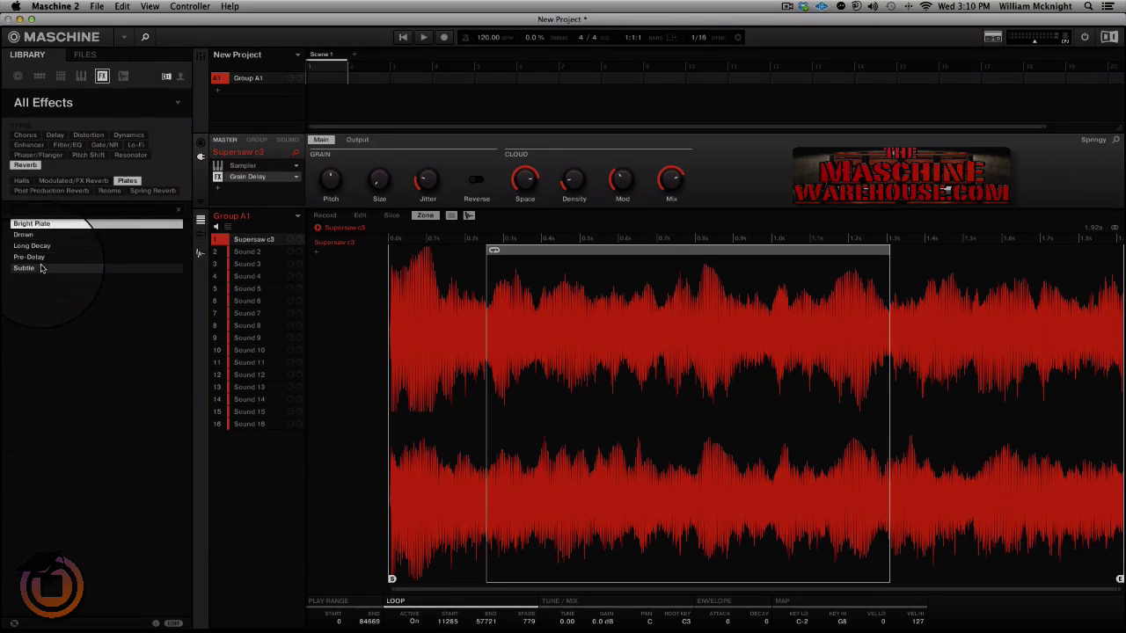
{"action": "left_click_drag", "start_coordinate": [33, 268], "coordinate": [264, 208]}
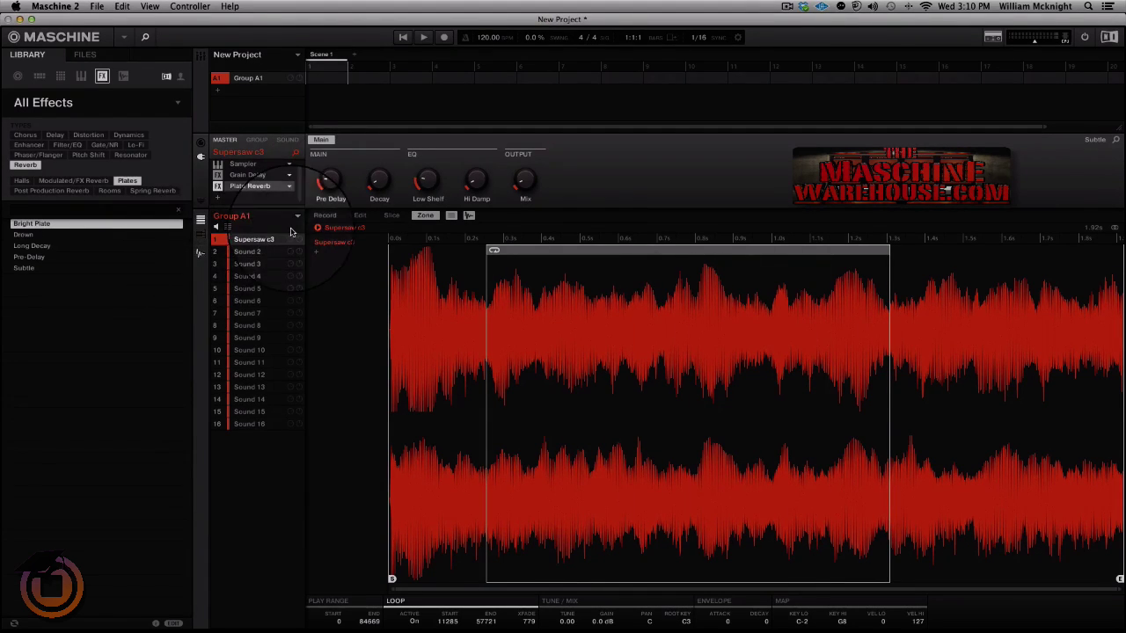
- On the Sampler's LP2 filter, raise Resonance to about 77 % and lower Cutoff to about 1.4 kHz
{"action": "left_click", "coordinate": [260, 165]}
{"action": "left_click", "coordinate": [584, 139]}
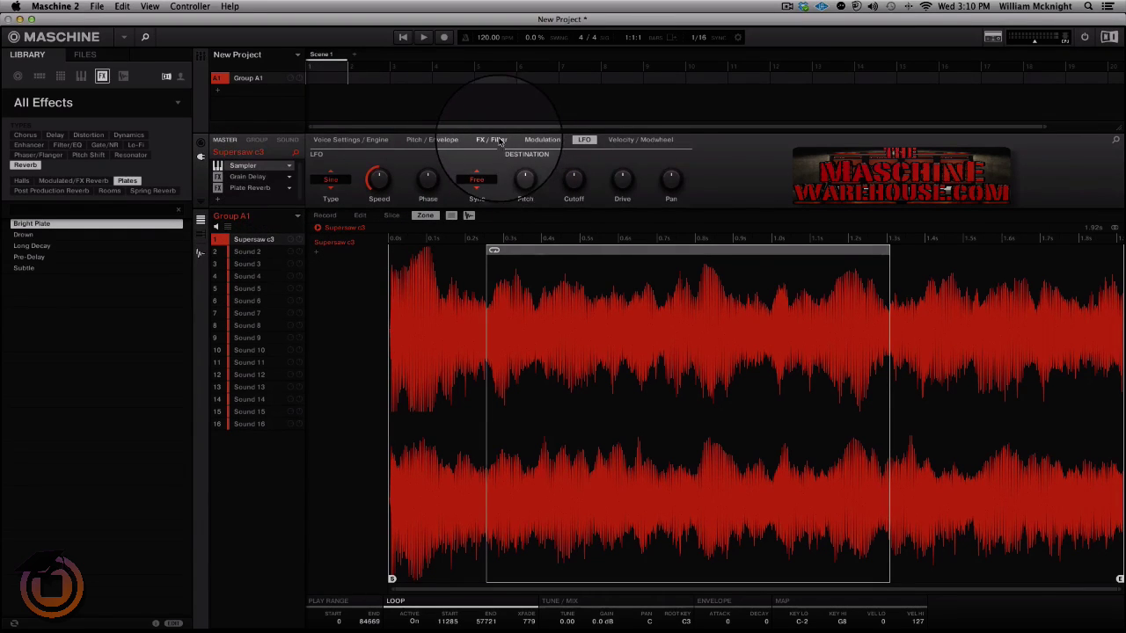
{"action": "left_click", "coordinate": [498, 141]}
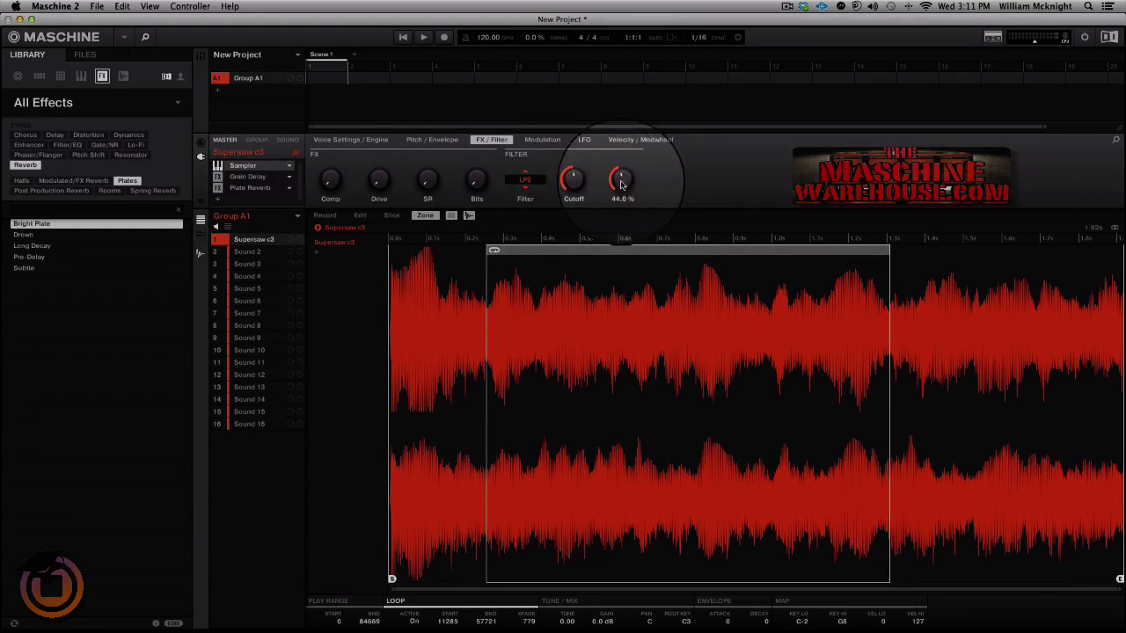
{"action": "left_click_drag", "start_coordinate": [621, 180], "coordinate": [621, 186]}
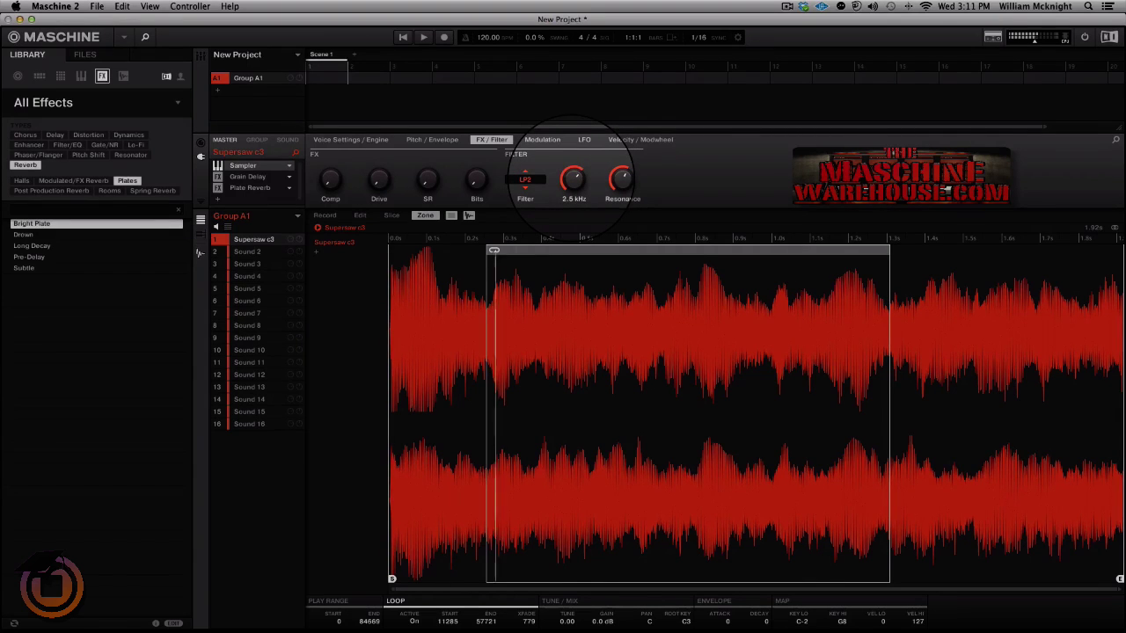
{"action": "left_click_drag", "start_coordinate": [573, 179], "coordinate": [573, 179]}
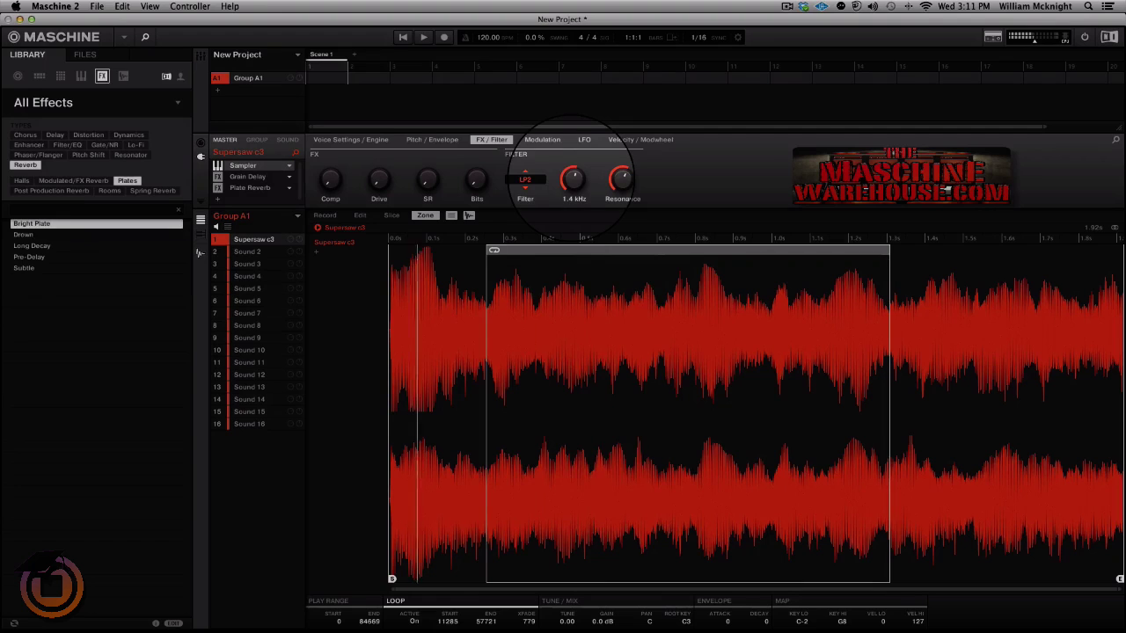